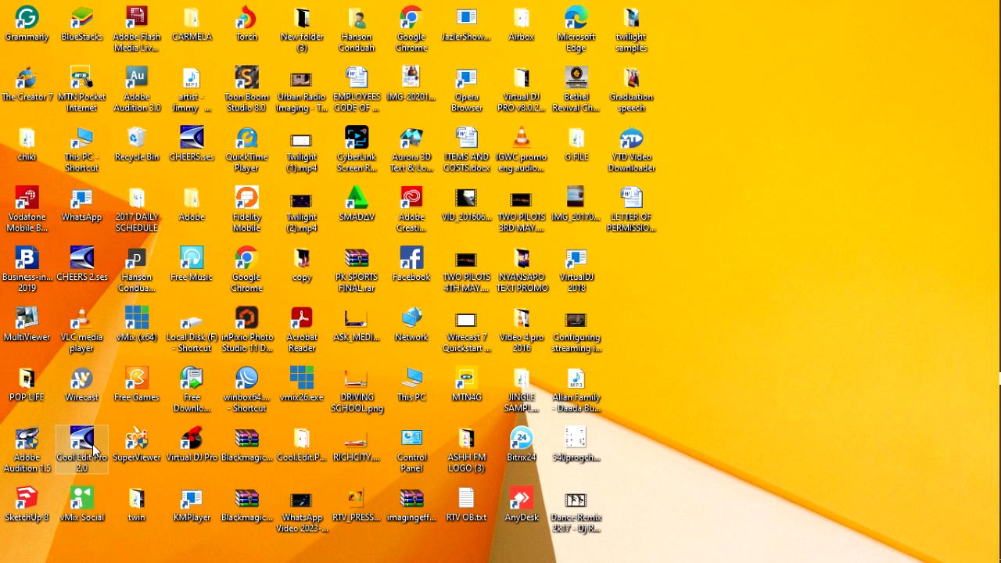
Launch Cool Edit Pro 2.0 from the desktop, dismissing the multiple-instances warning and the Tip of the Day
double_click(94, 450)
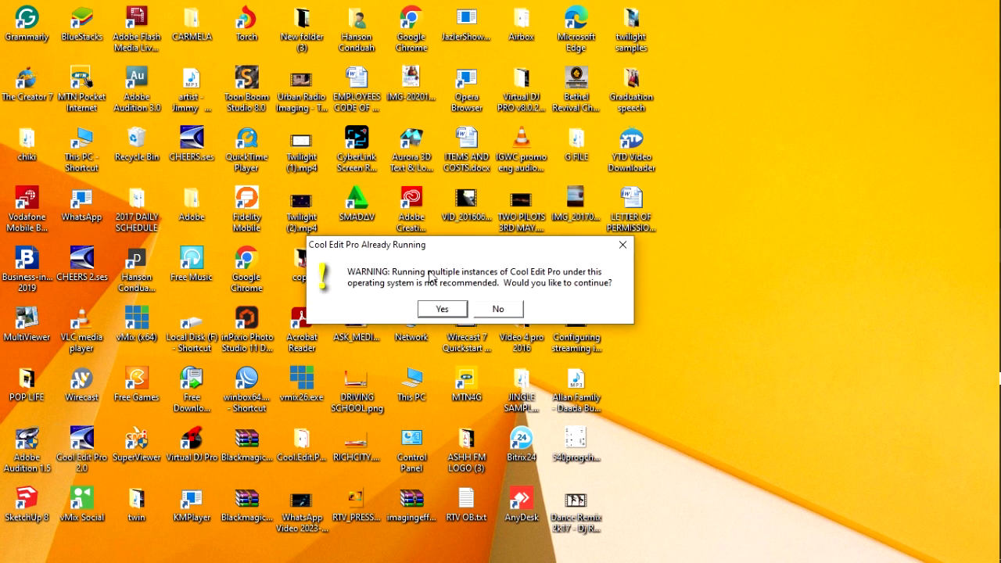
left_click(623, 247)
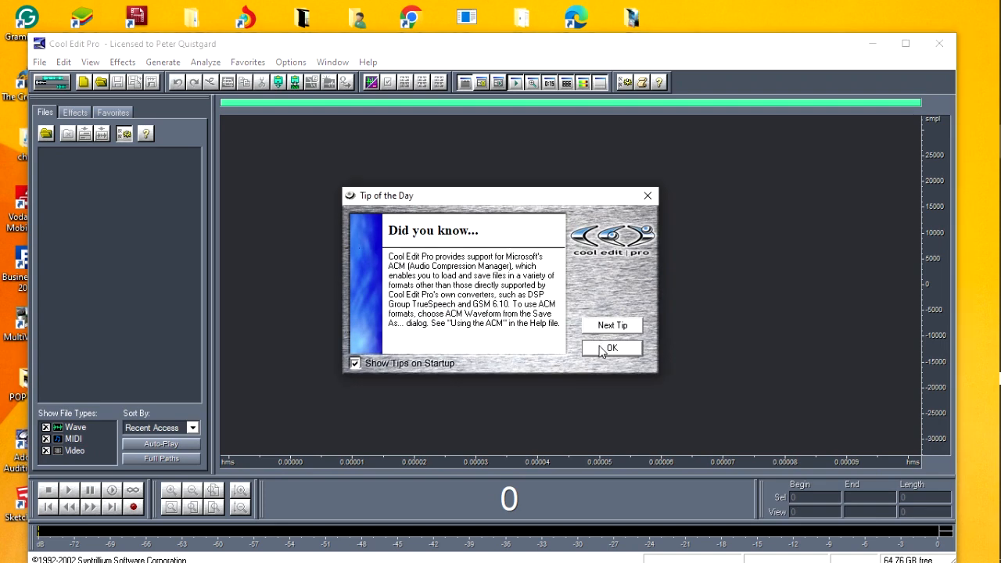
left_click(601, 347)
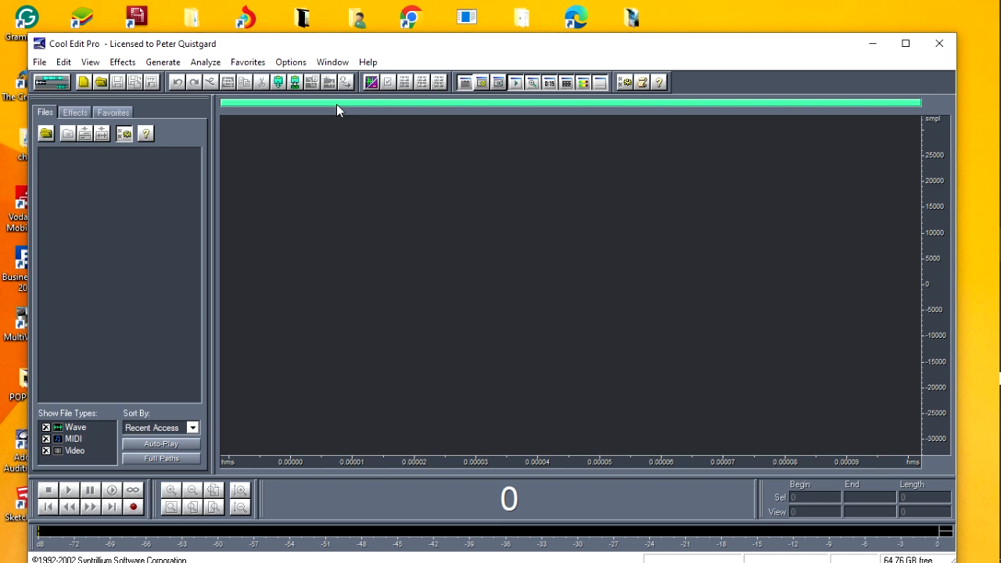
In Device Properties, choose Stereo Mix (Realtek) as the Wave In device and keep its use in Edit View enabled
left_click(291, 65)
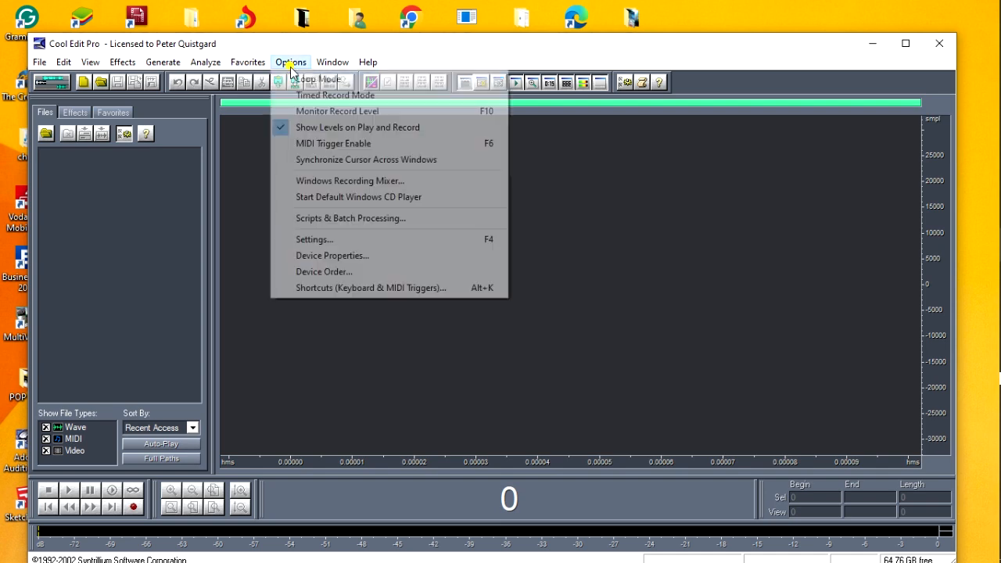
left_click(328, 257)
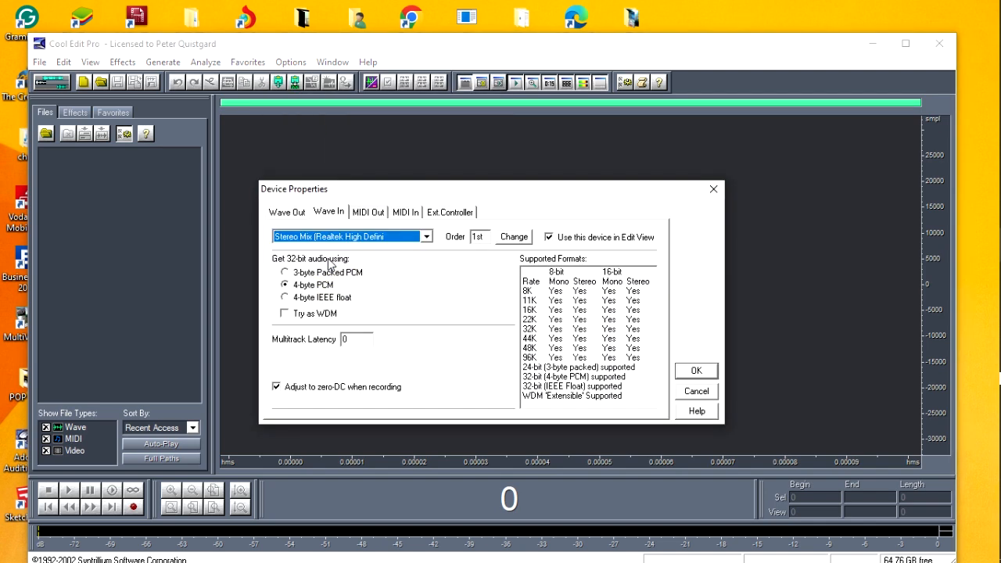
left_click(299, 218)
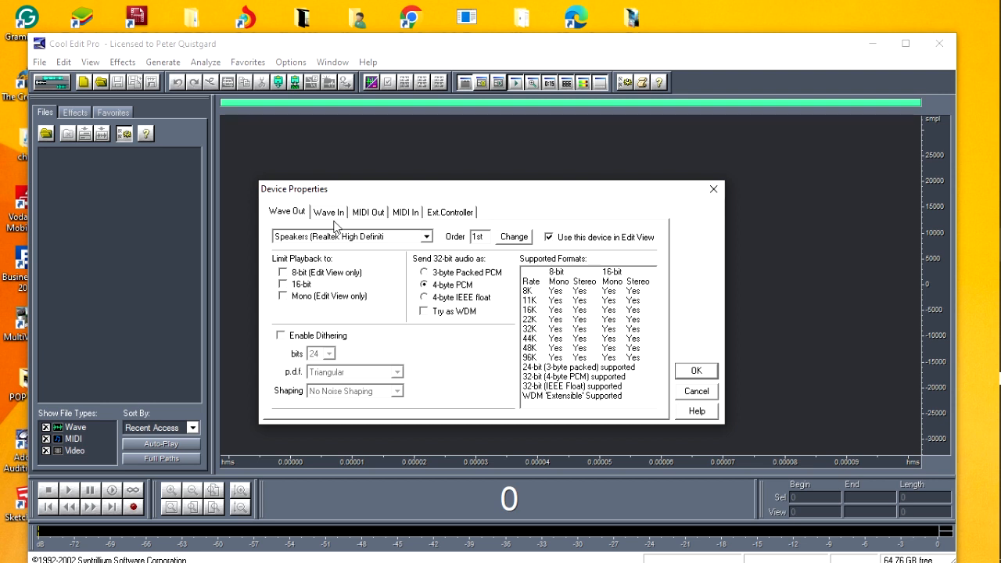
left_click(329, 219)
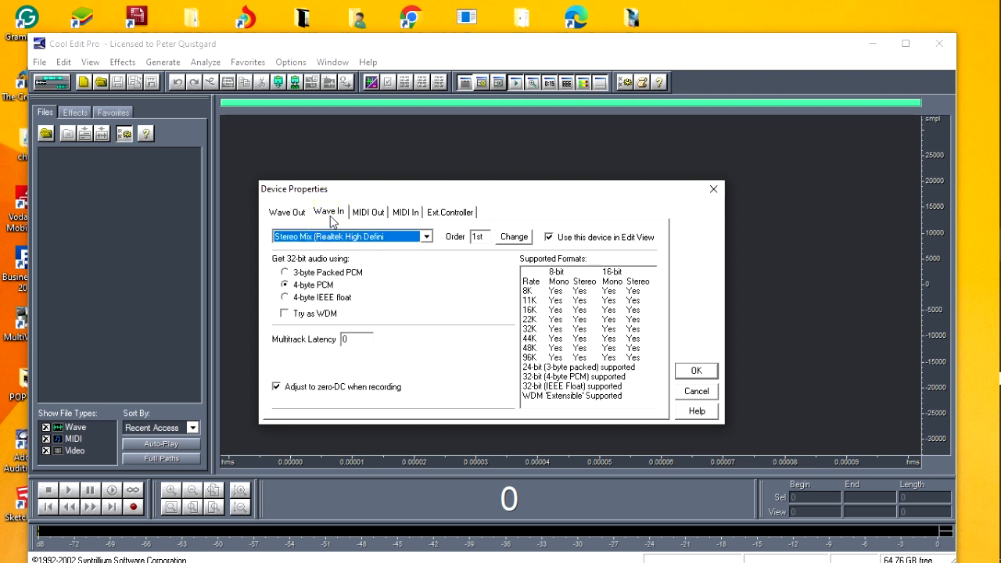
left_click(427, 238)
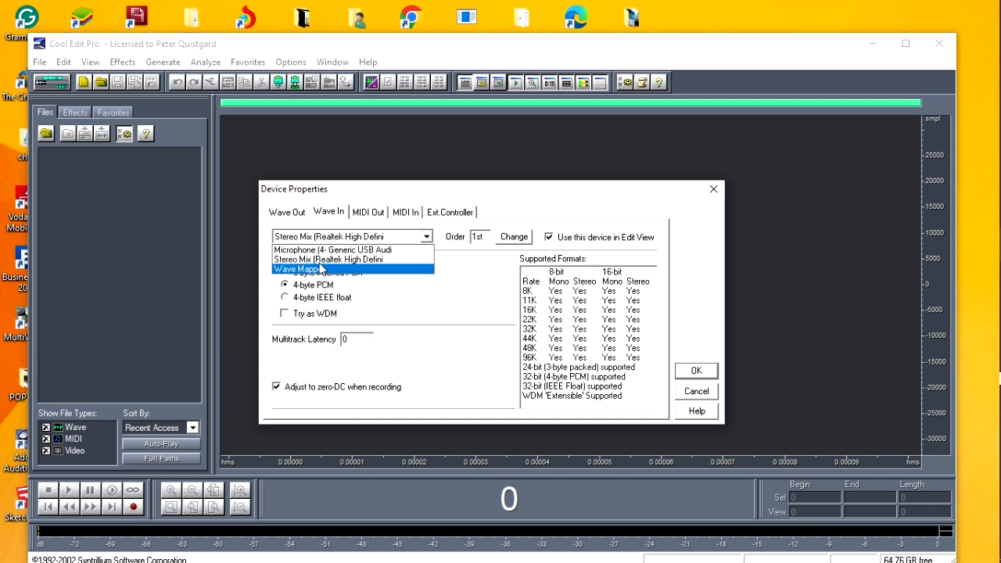
left_click(321, 261)
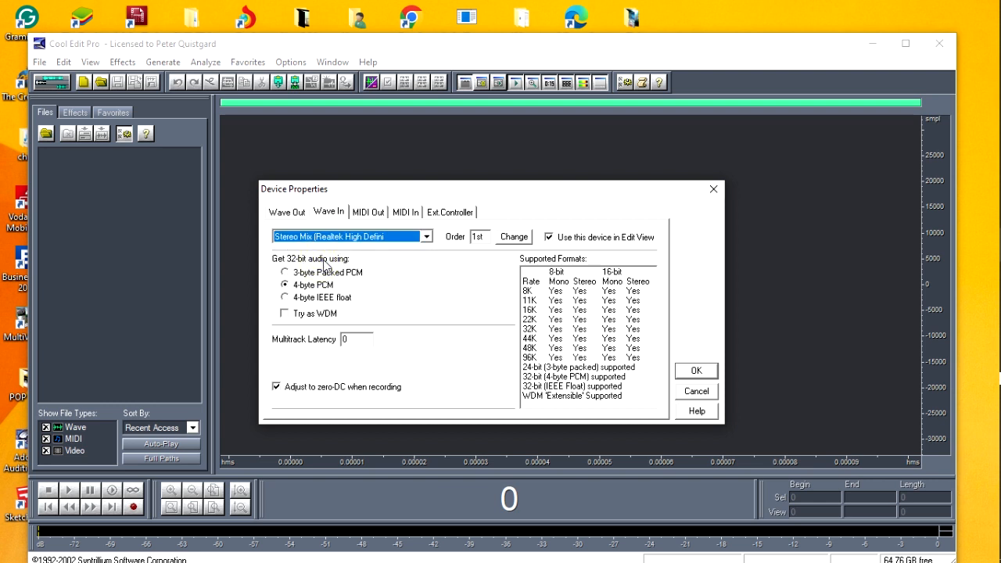
left_click(550, 237)
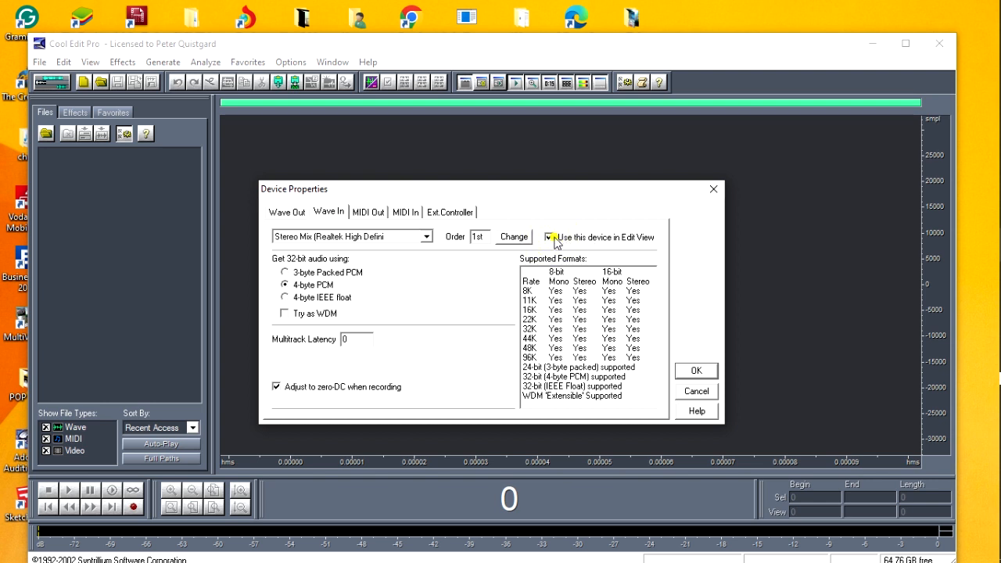
left_click(554, 237)
left_click(550, 237)
In the recording device order, remove Stereo Mix from the multitrack preference list and add it back at the end
left_click(522, 242)
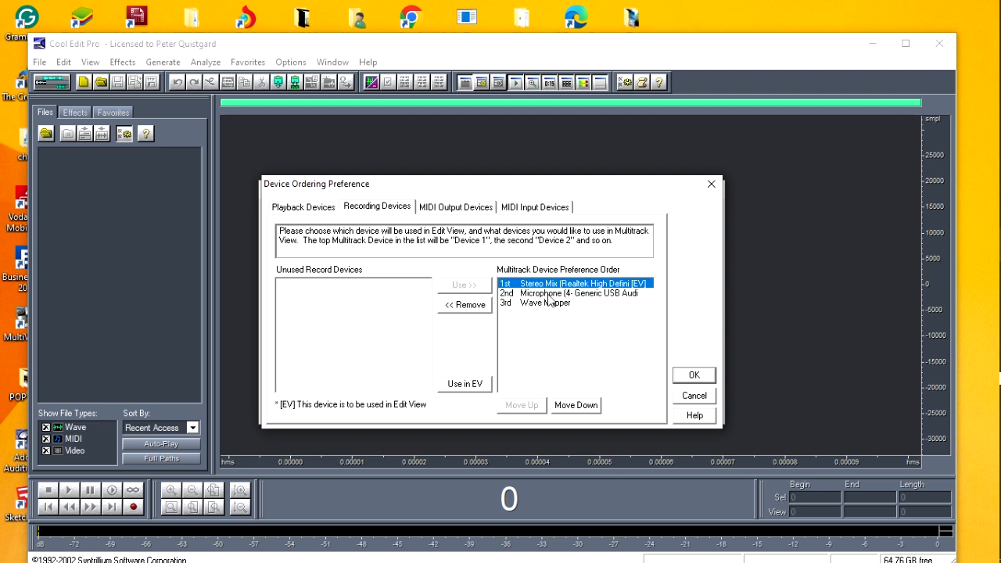
left_click(467, 306)
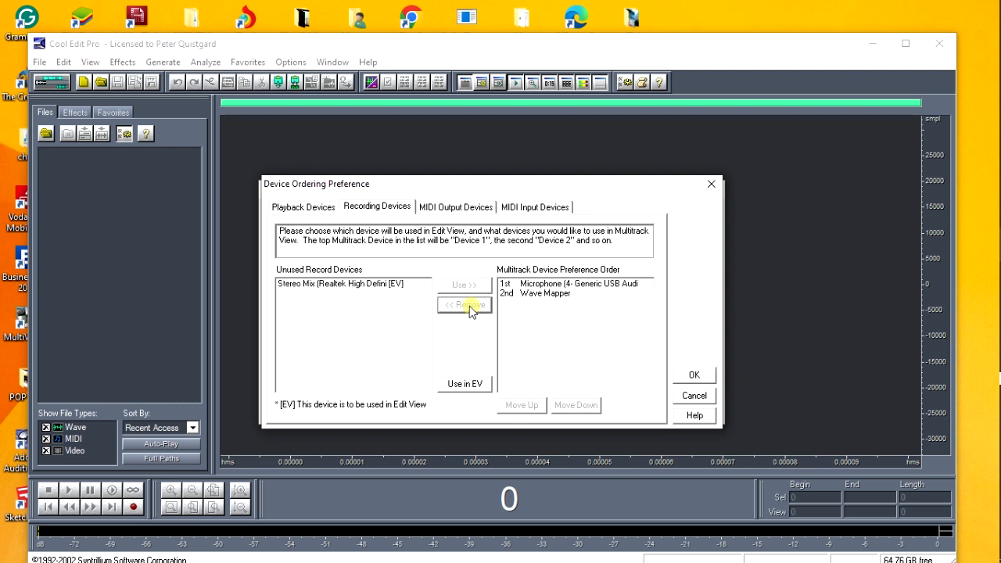
left_click(368, 286)
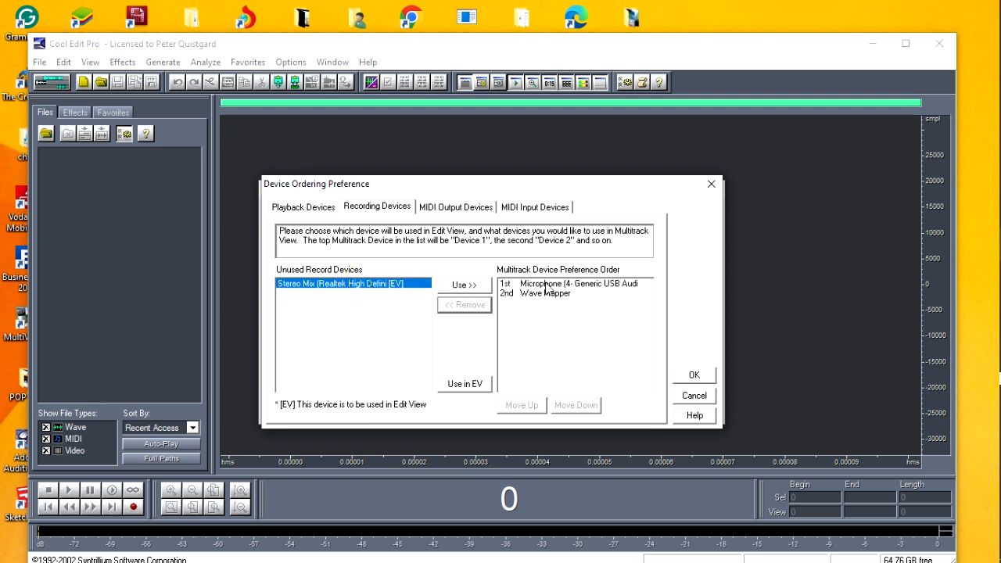
left_click(462, 287)
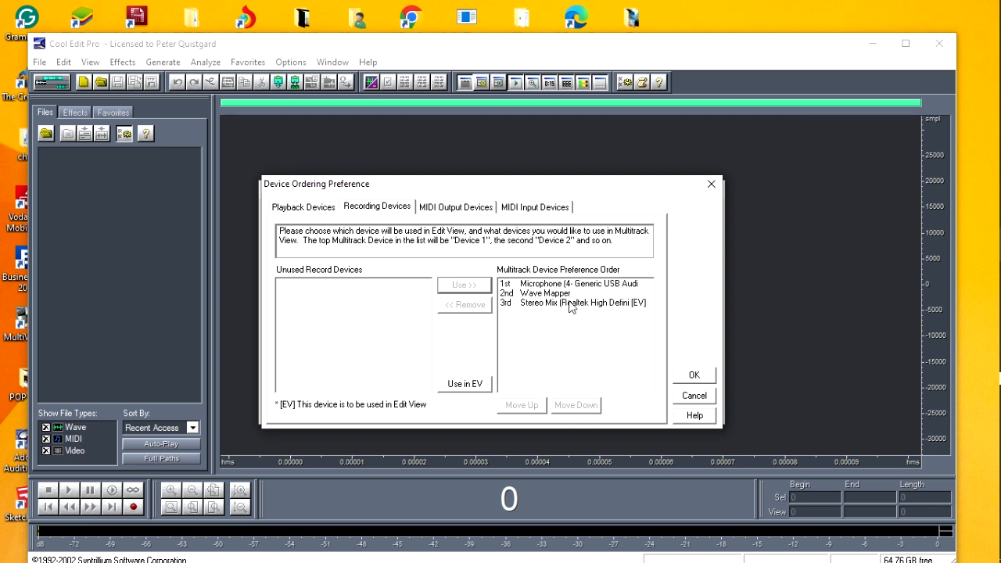
Assign the Generic USB microphone and finally Stereo Mix as the Edit View recording device, and accept the device settings
left_click(545, 286)
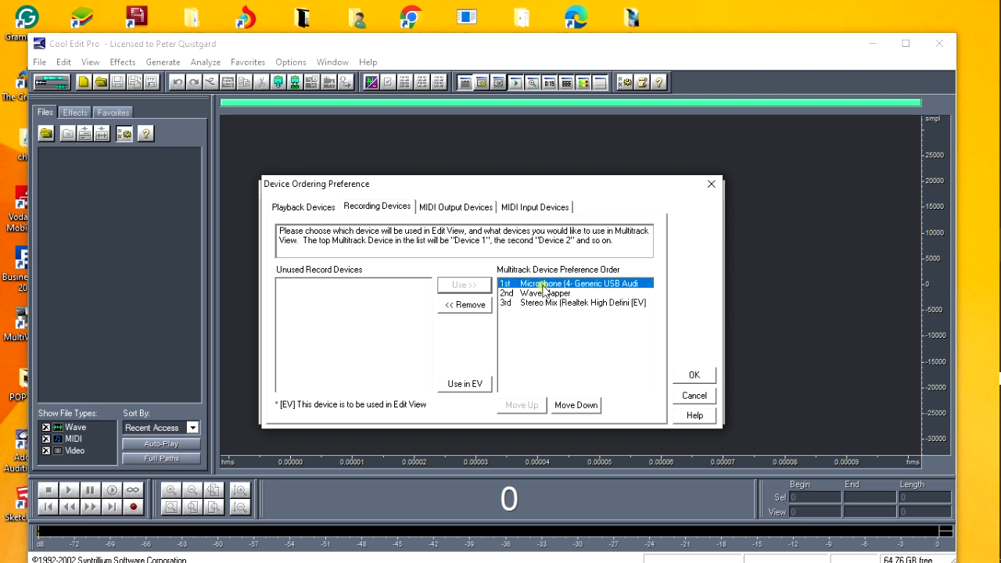
left_click(463, 387)
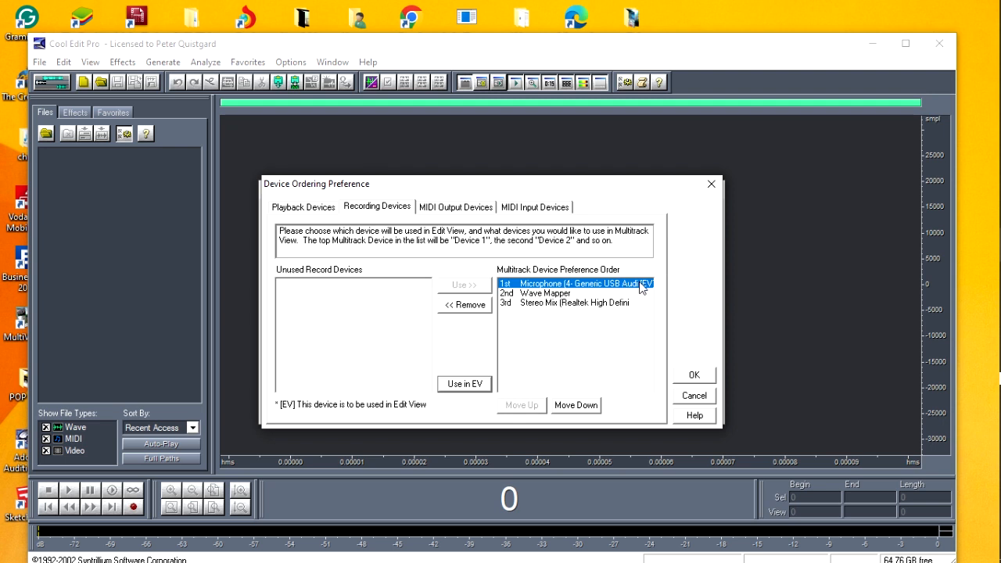
left_click(555, 302)
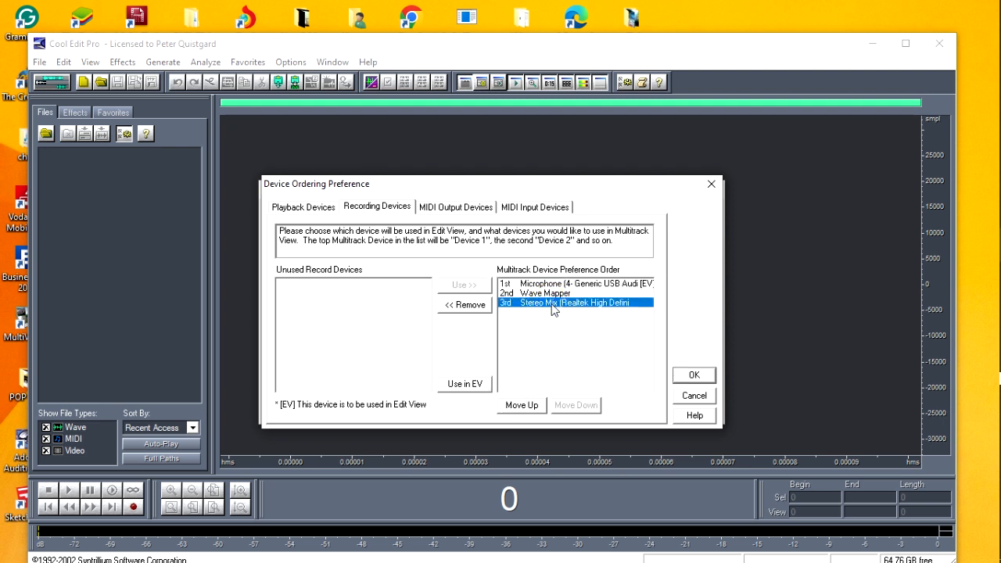
left_click(465, 385)
left_click(692, 375)
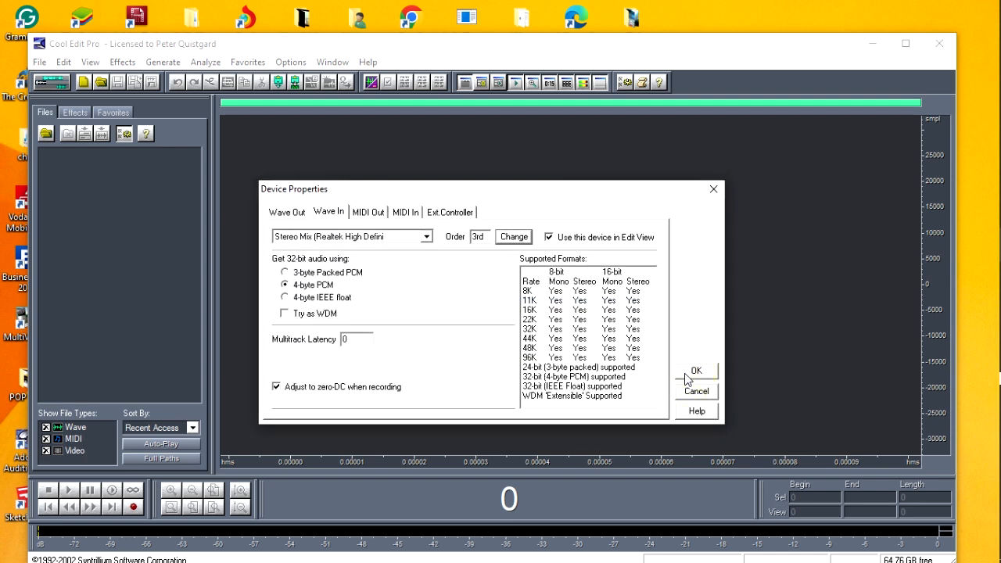
left_click(692, 372)
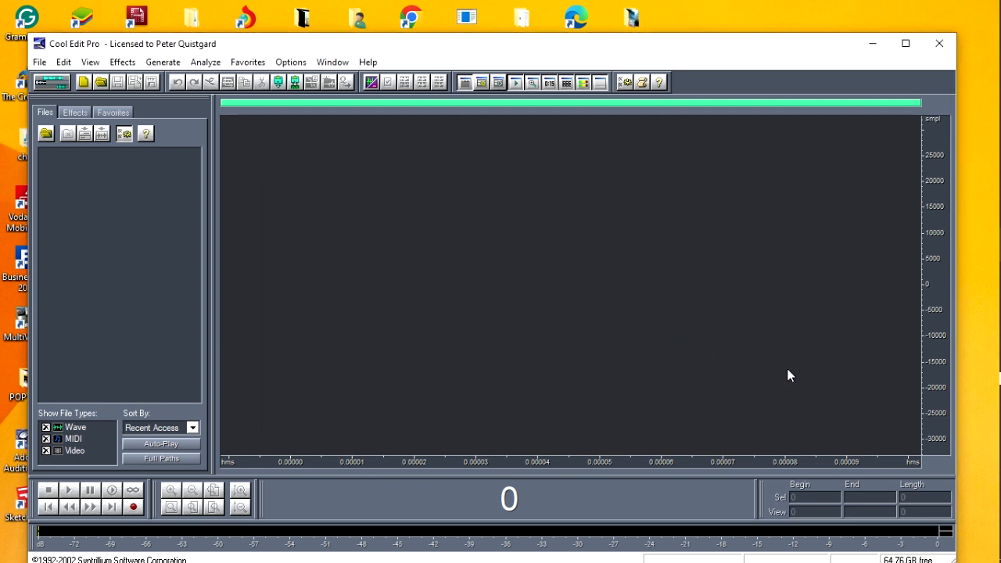
Switch to the Windows sound settings, open the recording devices in the Sound Control Panel and select the Generic USB microphone
right_click(990, 454)
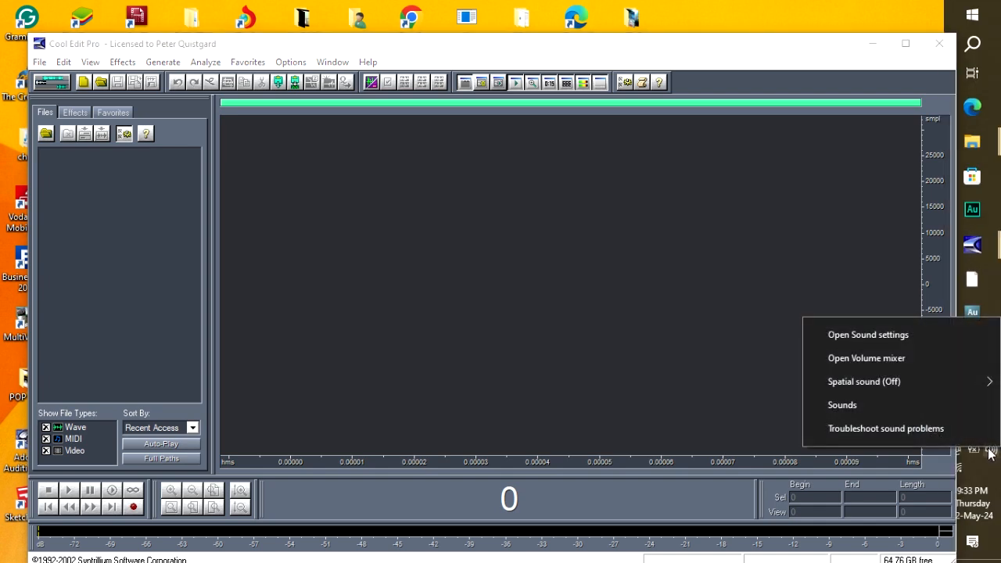
left_click(852, 336)
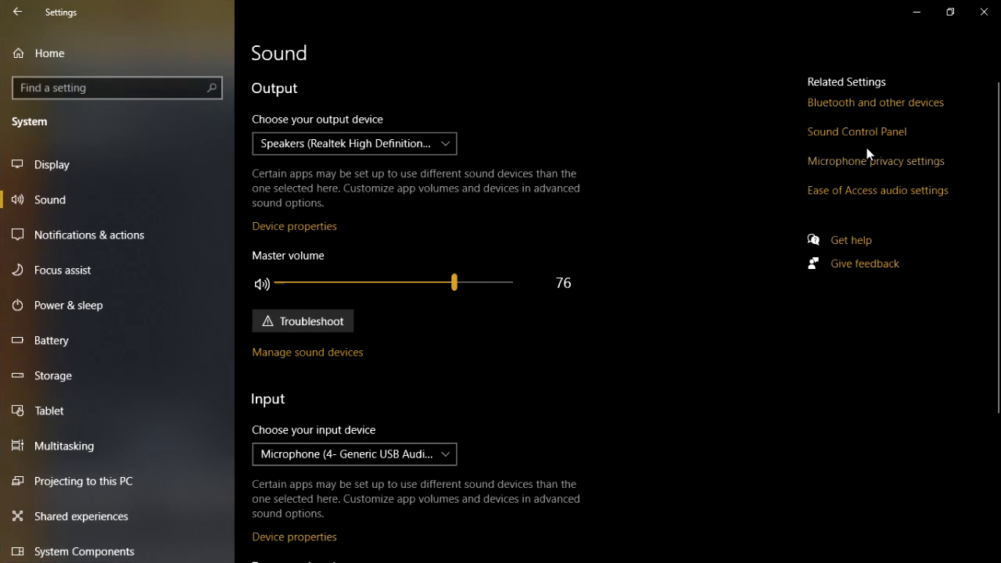
left_click(857, 135)
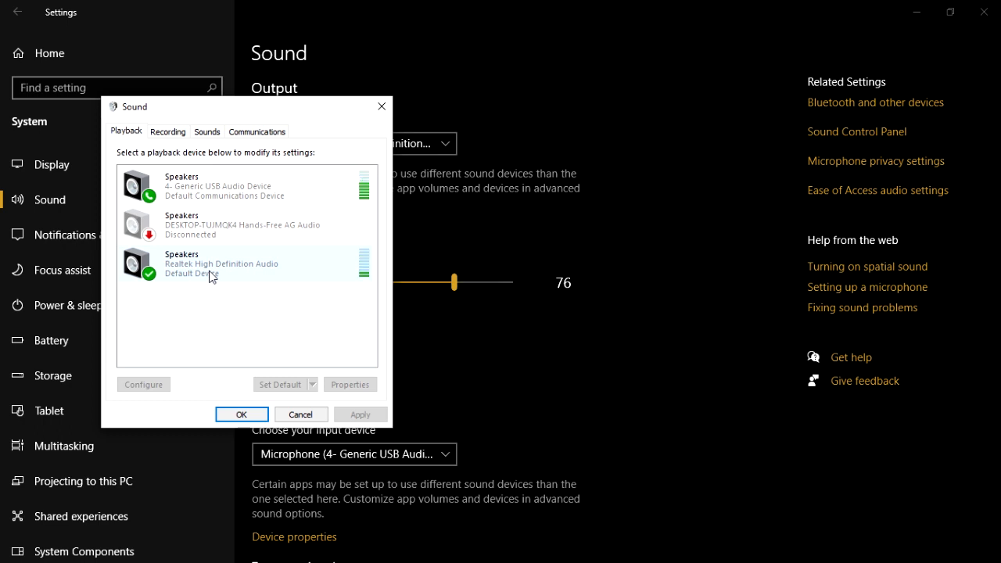
left_click(170, 139)
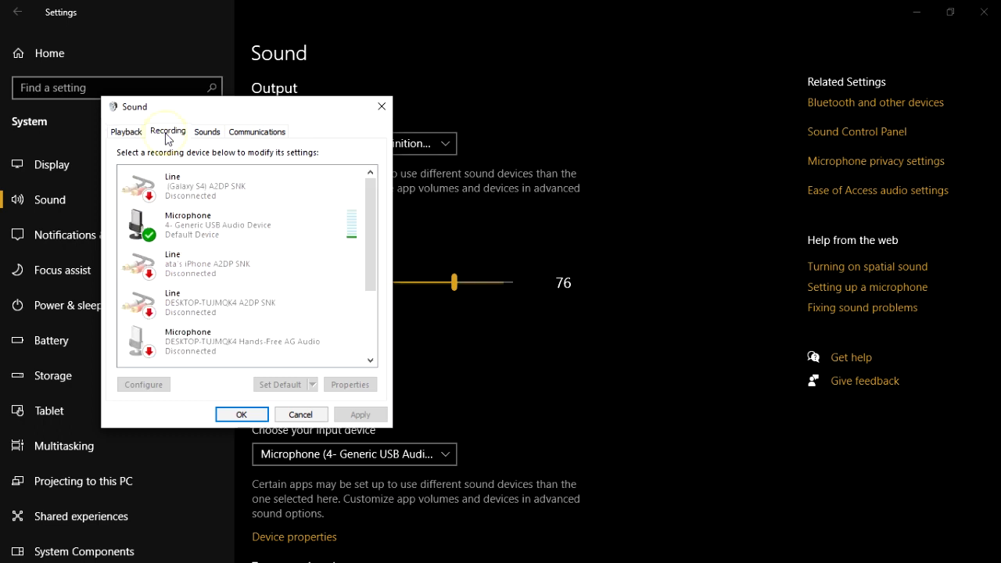
left_click(211, 225)
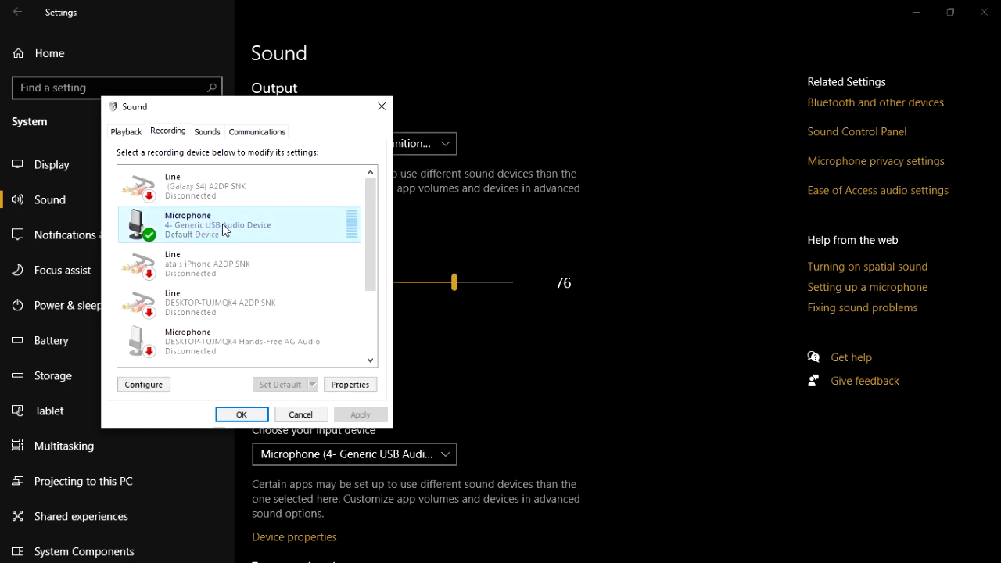
In the Stereo Mix properties, switch Listen to this device off and on again, and accept the settings
left_click_drag(375, 216, 382, 324)
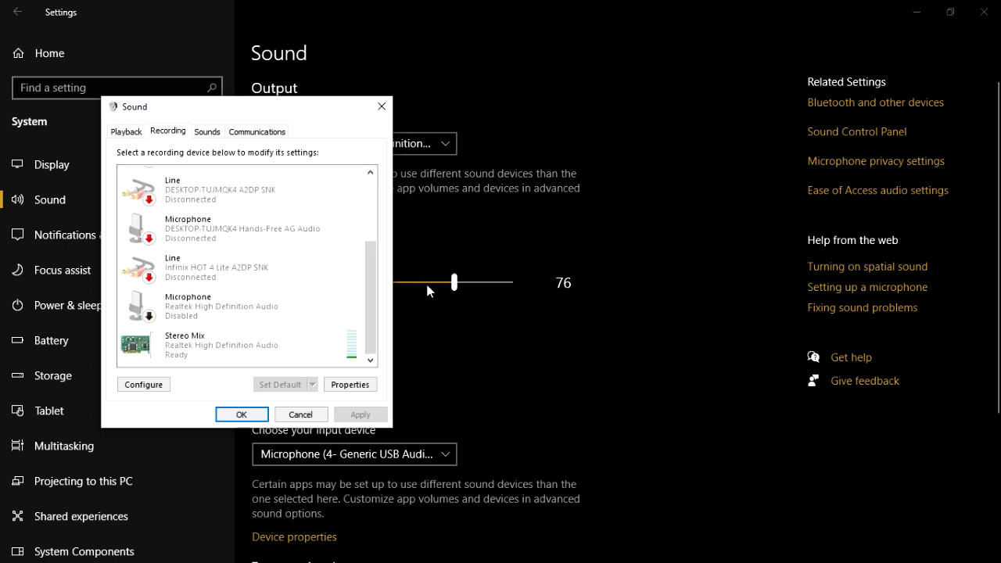
left_click_drag(375, 298, 373, 327)
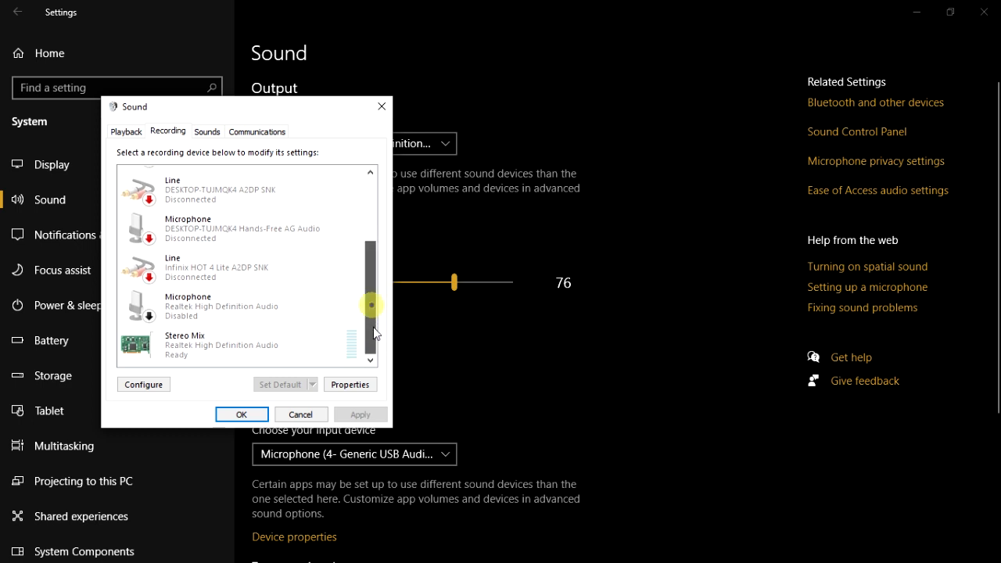
double_click(211, 351)
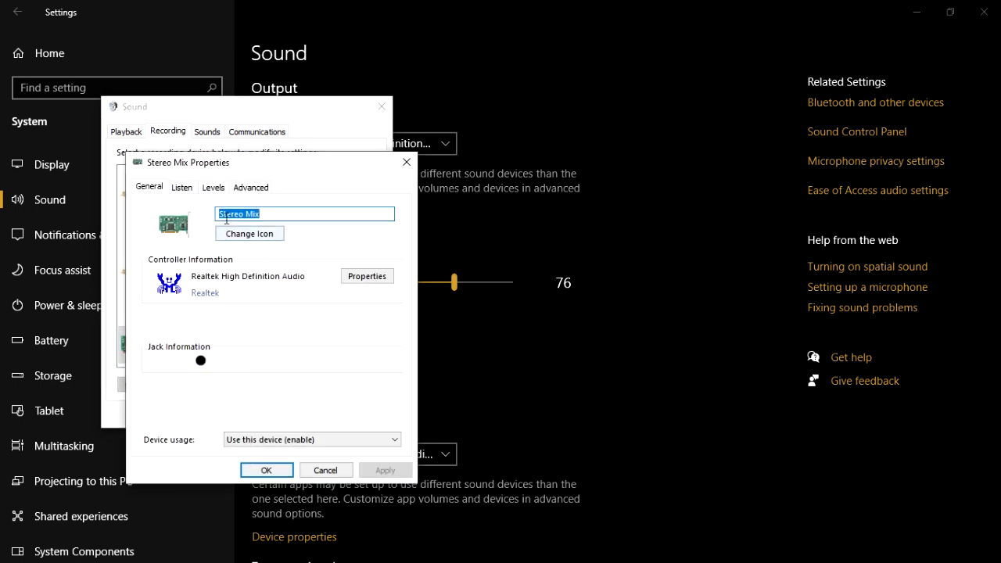
left_click(183, 191)
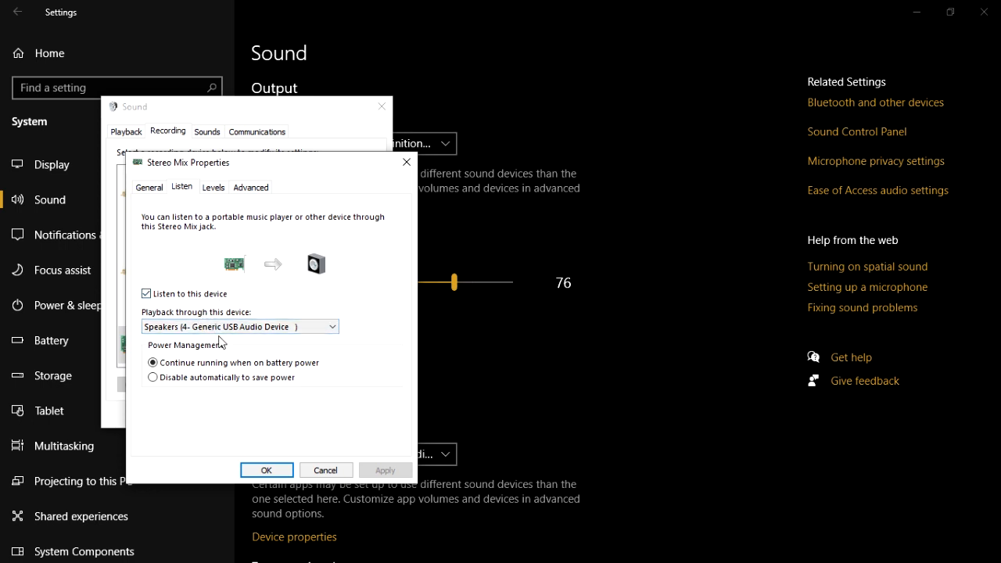
left_click(146, 294)
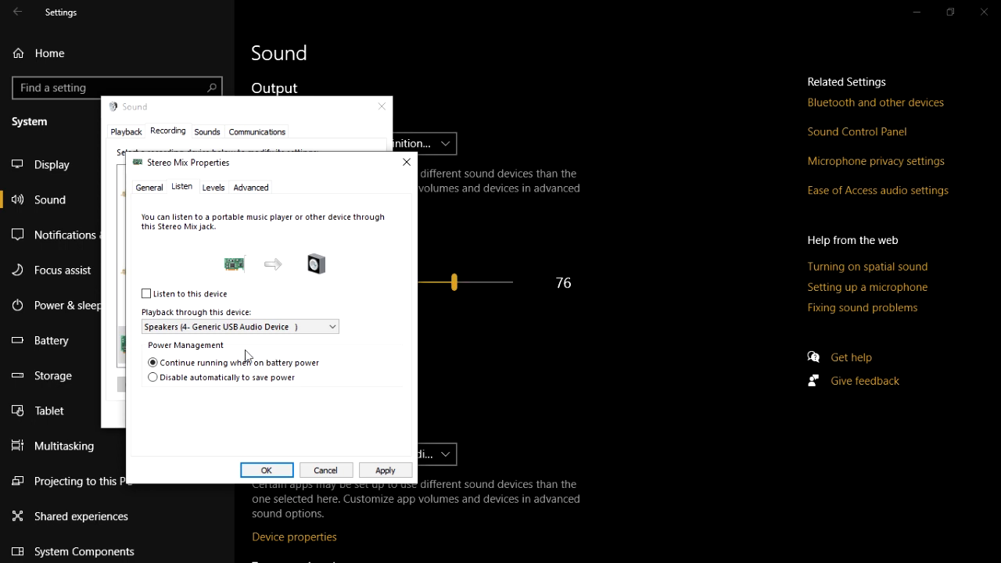
left_click(155, 296)
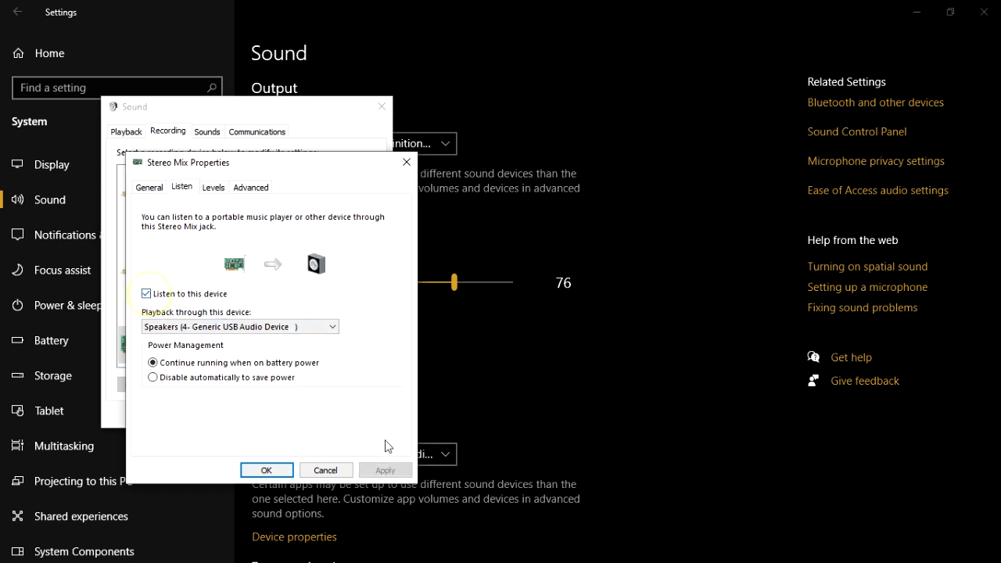
left_click(266, 470)
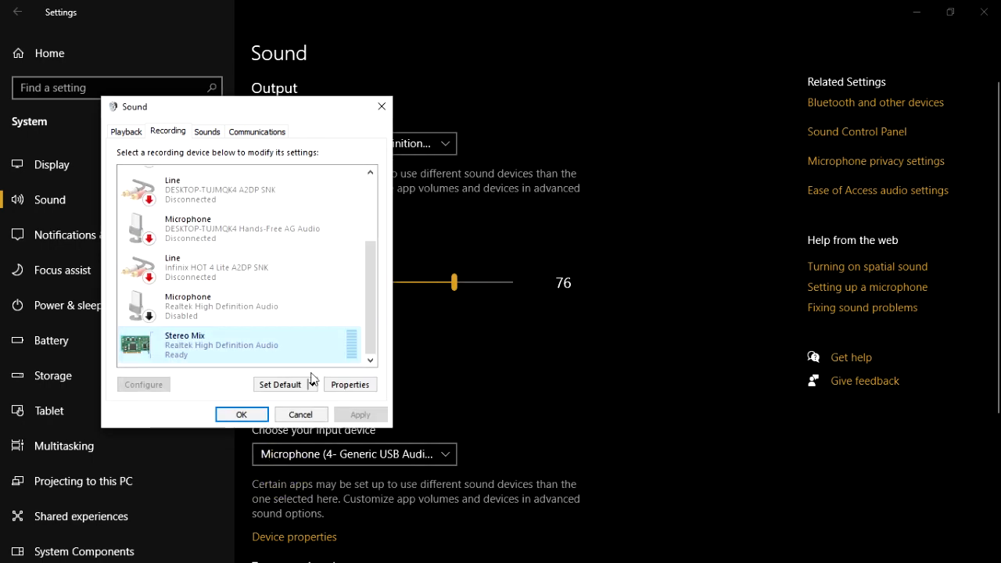
Examine the Listen settings of the default Generic USB microphone, close the sound dialogs and minimize the Windows sound settings
left_click_drag(374, 302, 374, 237)
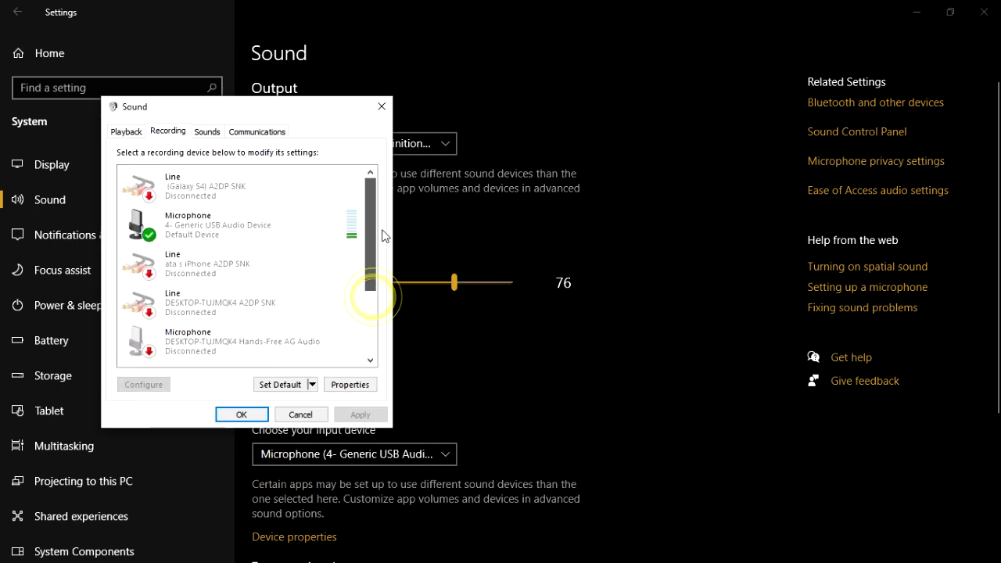
left_click(199, 234)
double_click(199, 233)
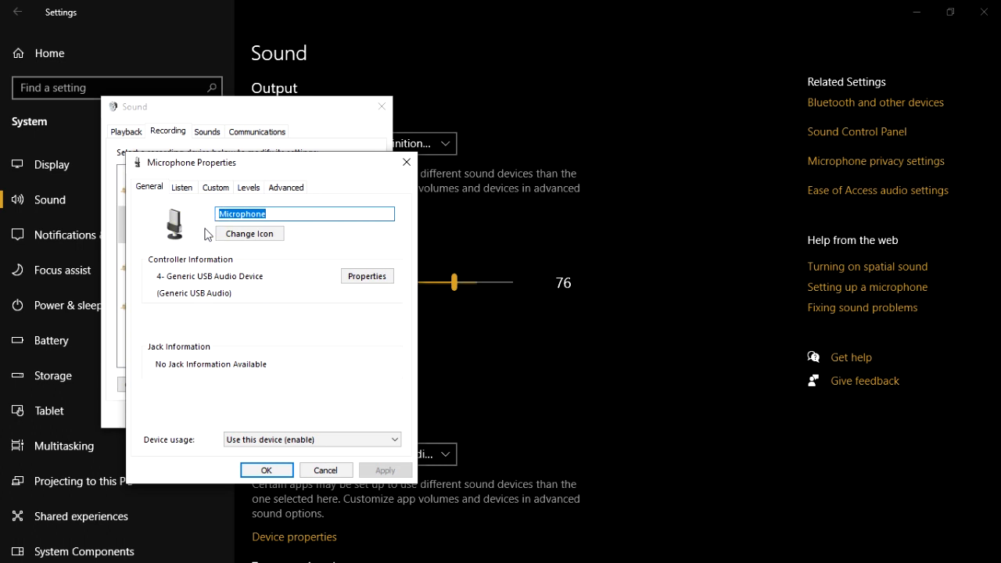
left_click(195, 192)
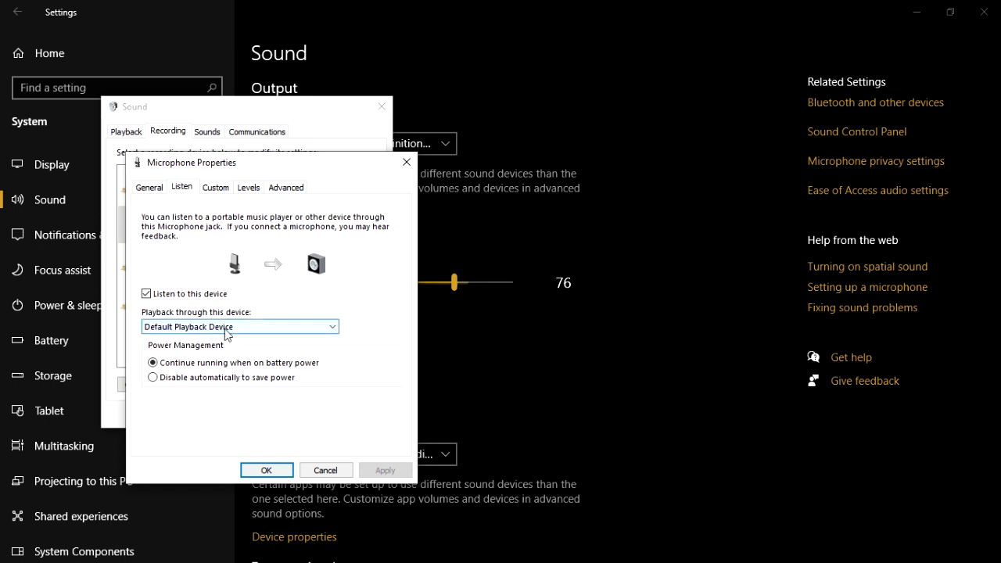
left_click(149, 188)
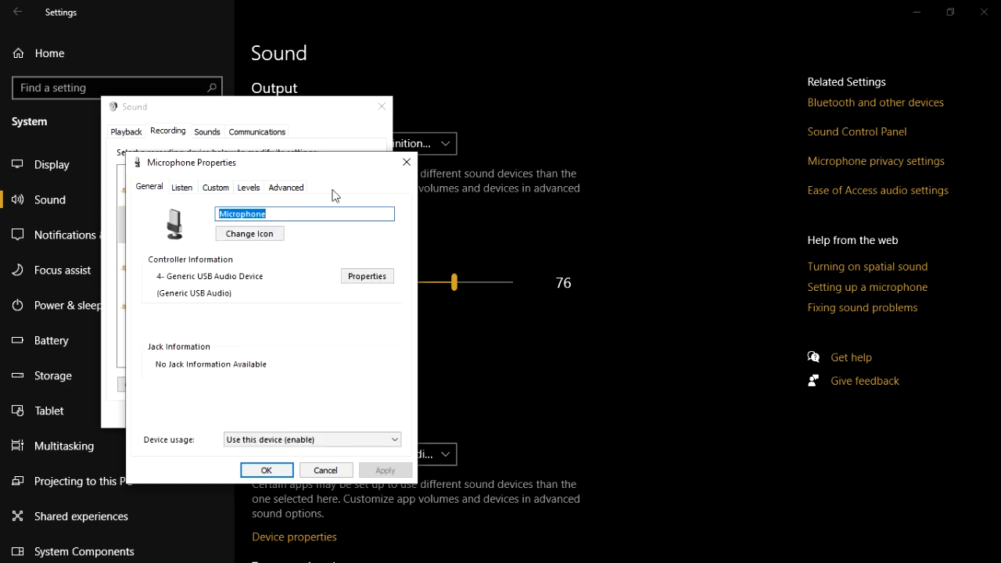
left_click(406, 162)
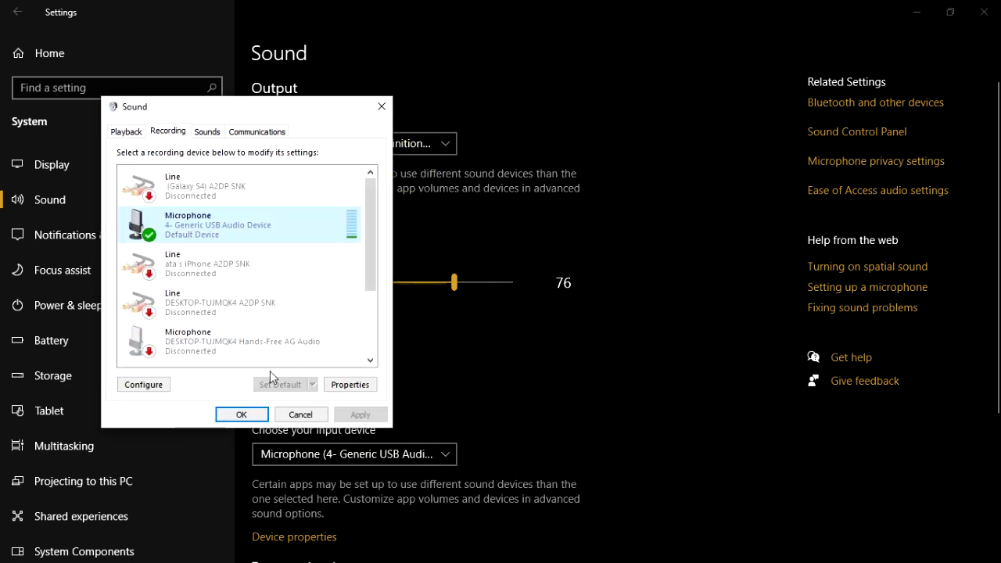
left_click(242, 414)
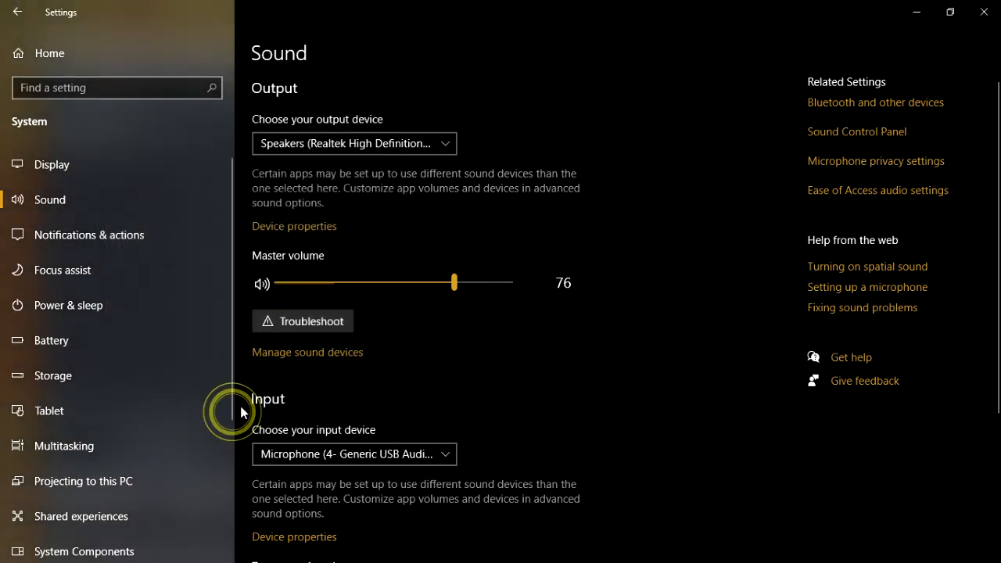
left_click(916, 13)
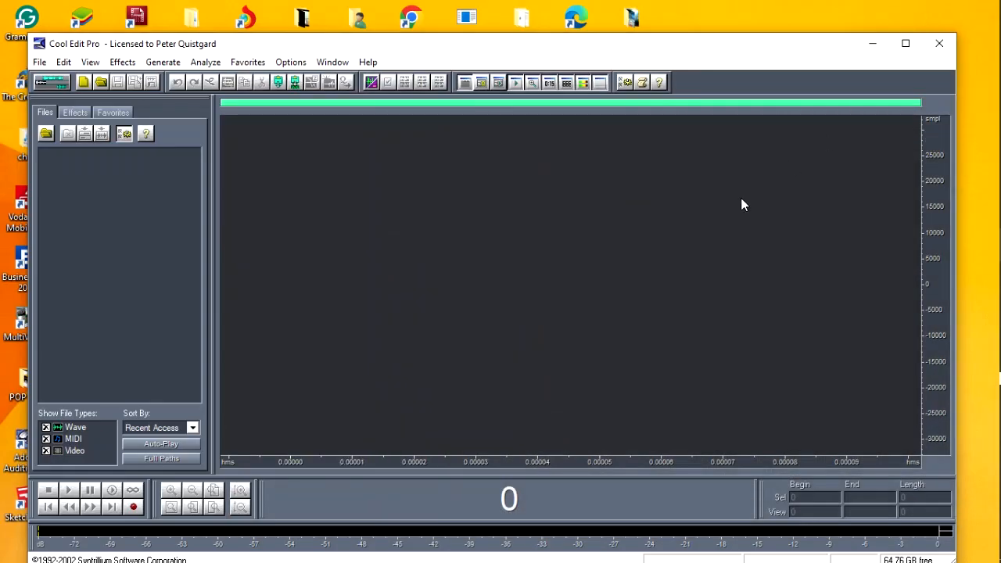
Switch to VLC media player and move its window to the upper-left corner of the desktop
mouse_move(995, 278)
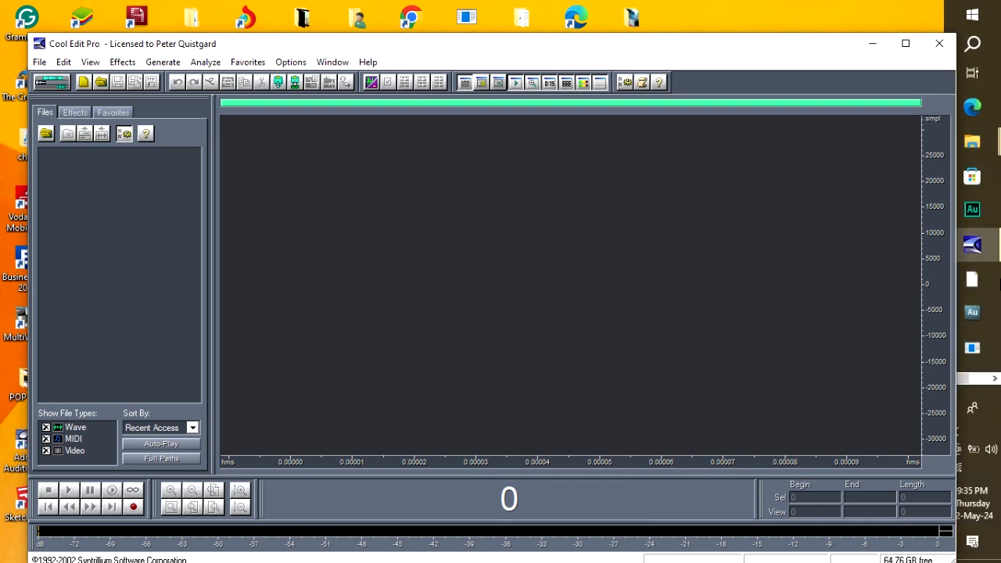
left_click(996, 380)
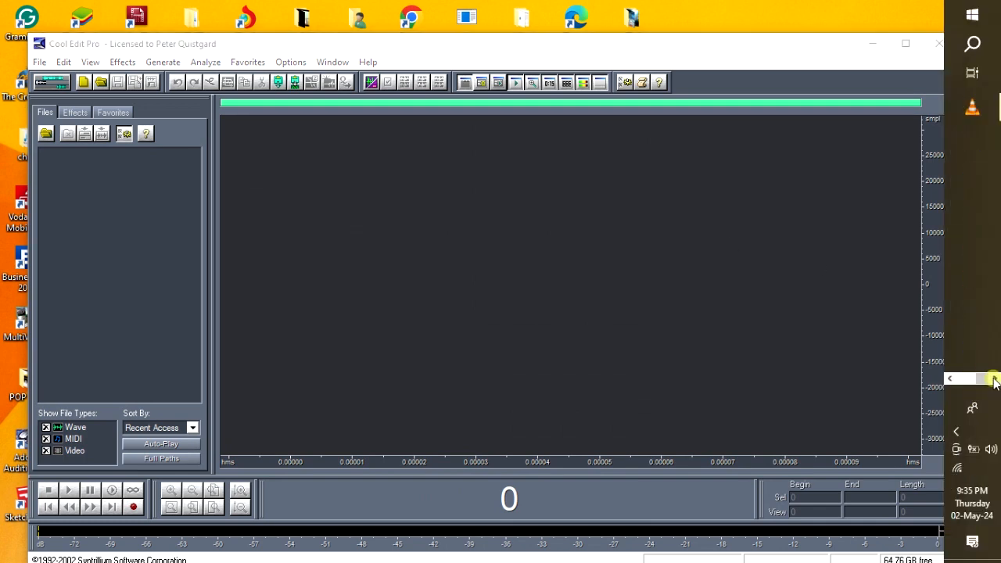
left_click(973, 110)
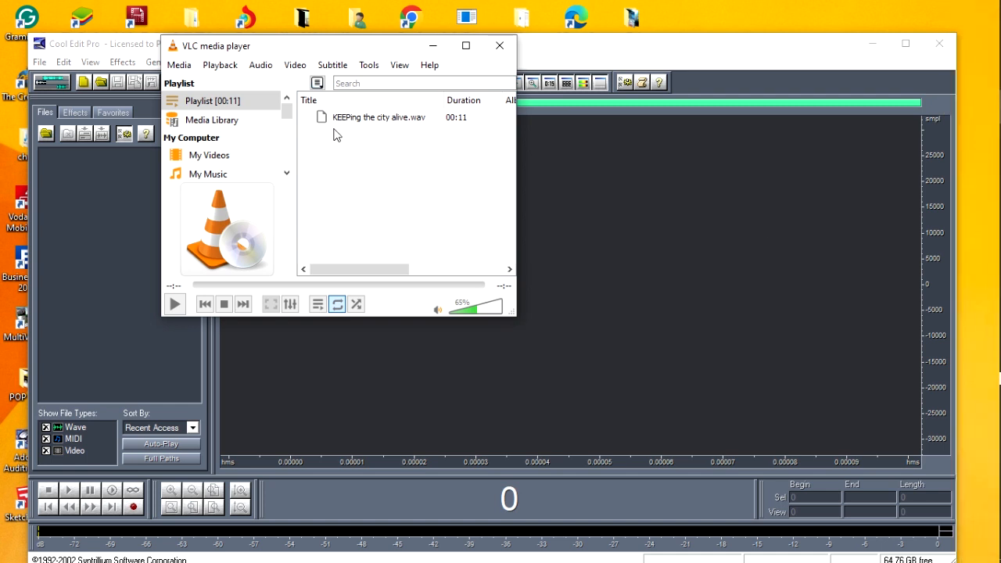
left_click_drag(303, 48, 195, 12)
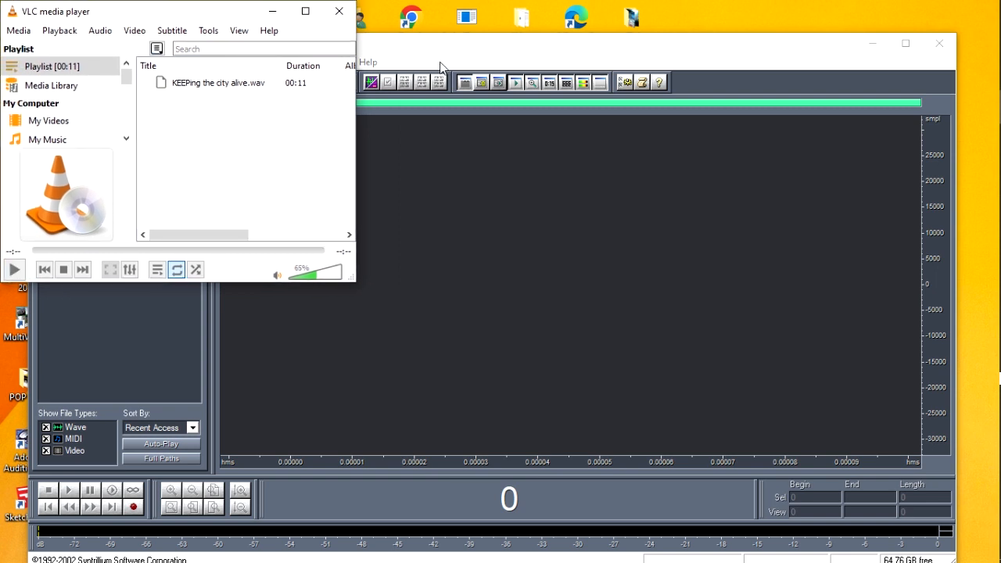
Start recording a new 44100 Hz, 16-bit stereo waveform in Cool Edit Pro and play KEEPing the city alive.wav in VLC
left_click(450, 55)
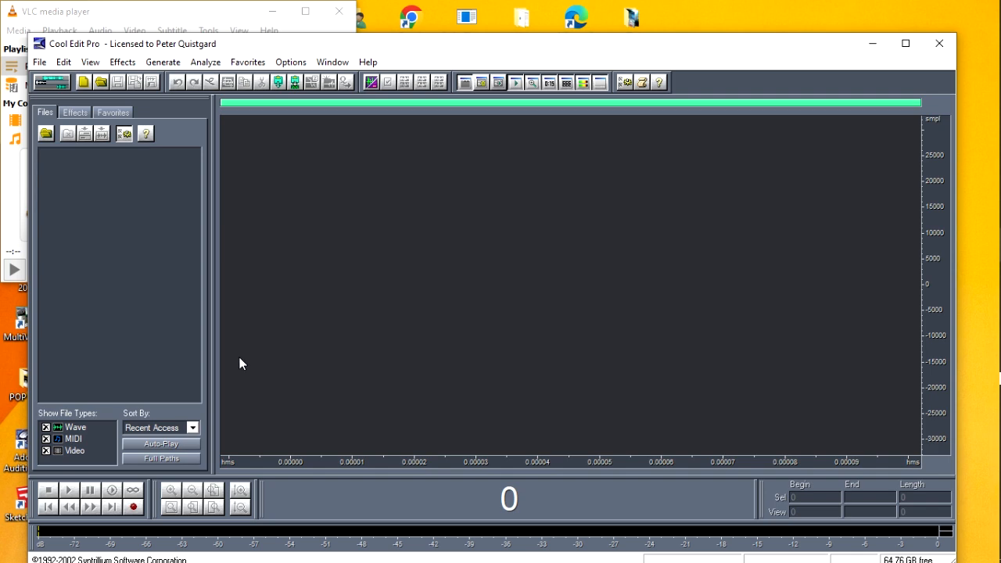
left_click(135, 508)
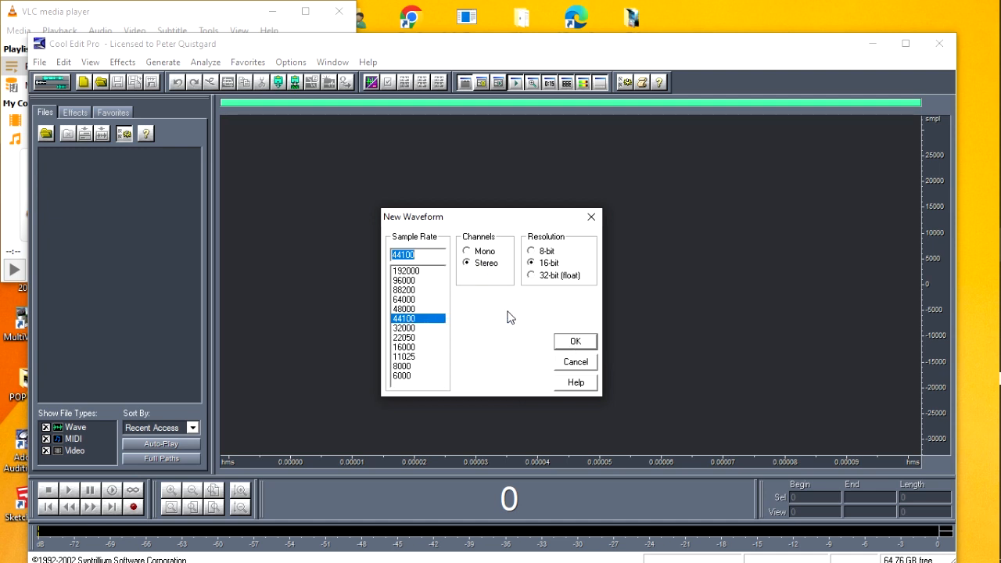
left_click(575, 342)
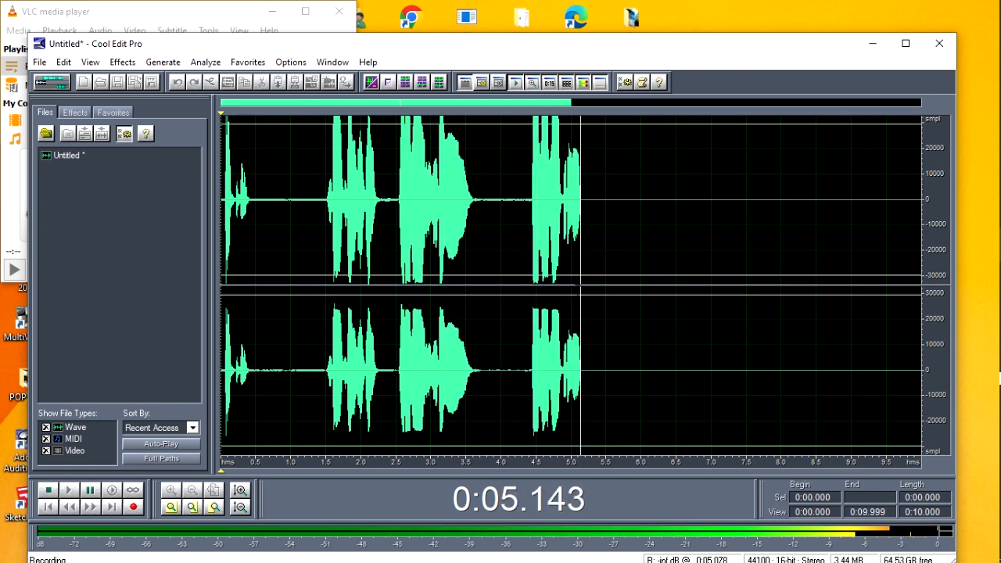
left_click(142, 18)
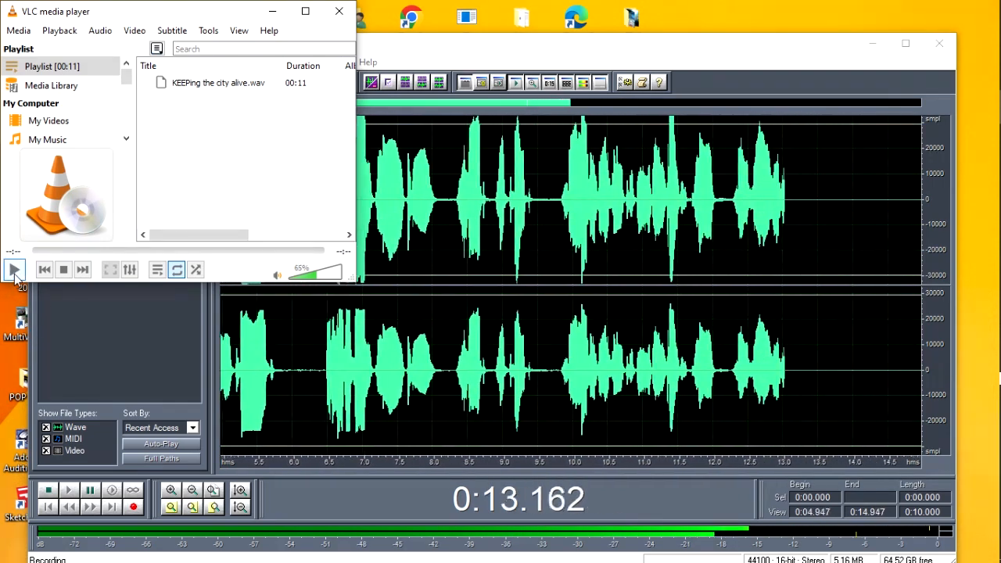
left_click(15, 270)
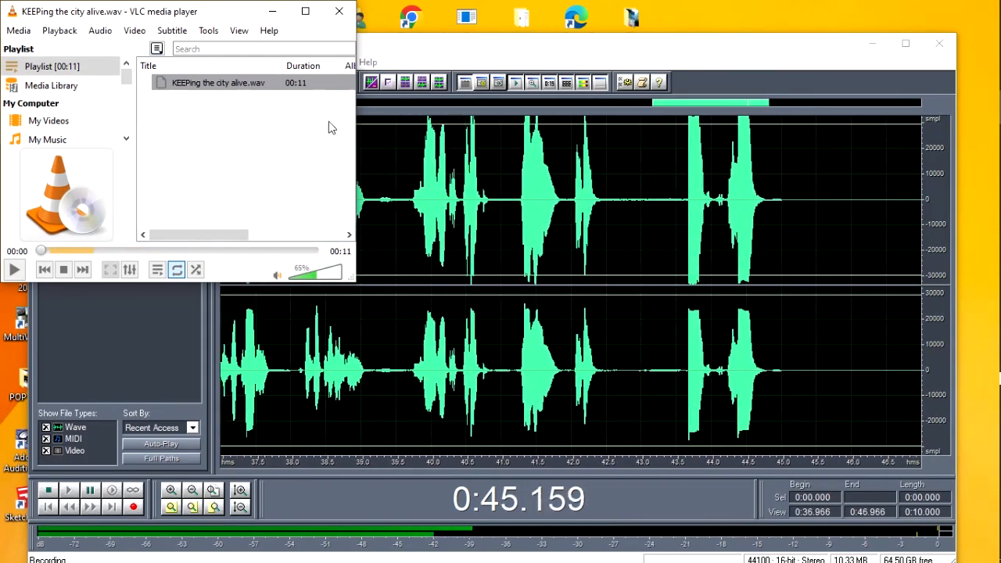
Switch to the SoundCloud browser window, play "Jamie XX - Gosh" from its beginning, and return to the running recording in Cool Edit Pro
mouse_move(969, 384)
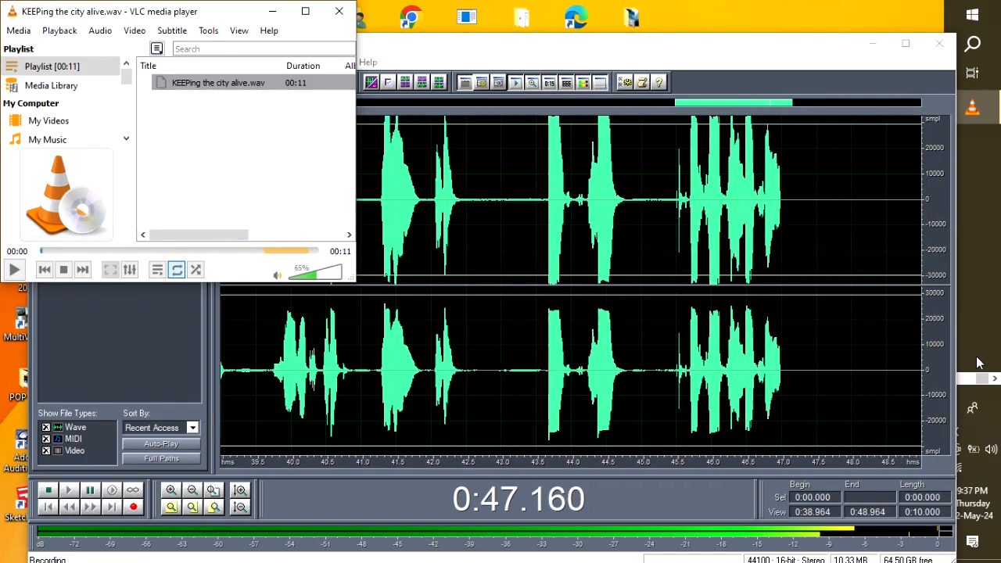
left_click(979, 341)
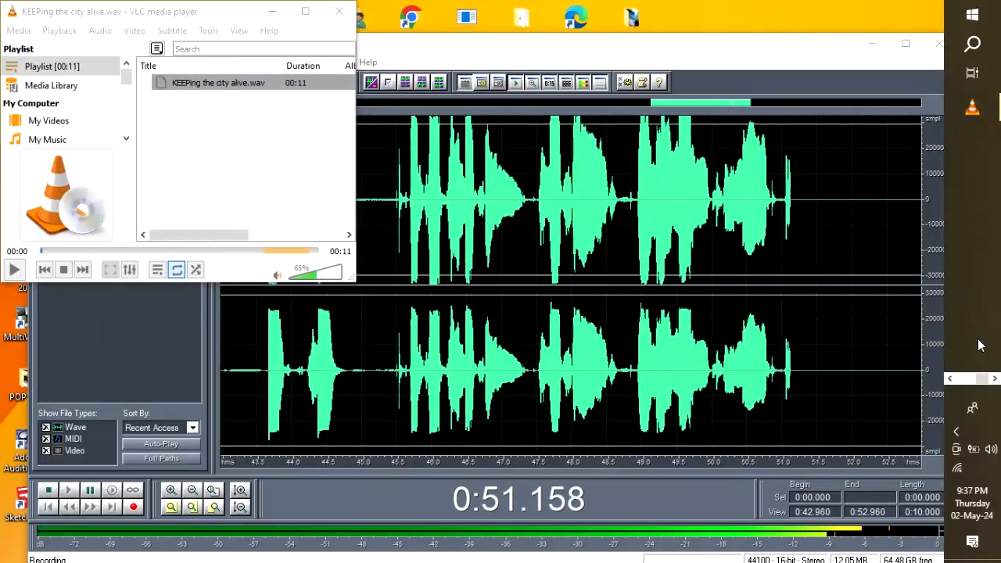
left_click(950, 381)
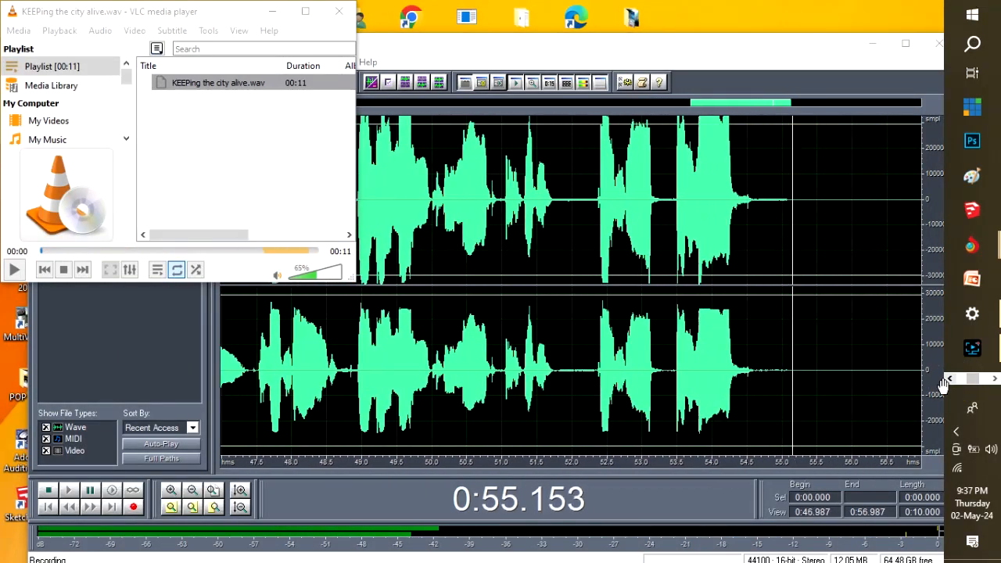
mouse_move(977, 249)
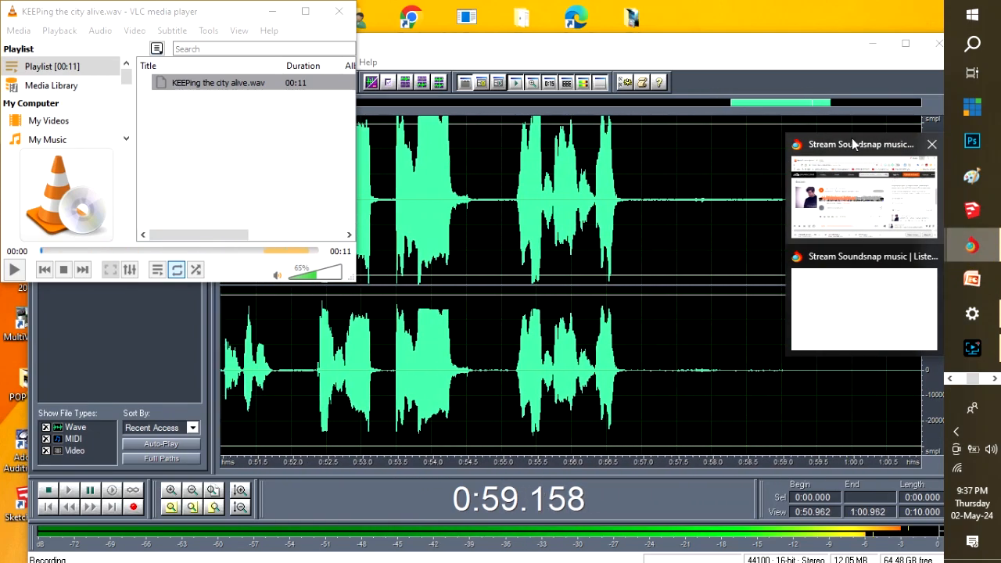
left_click(860, 184)
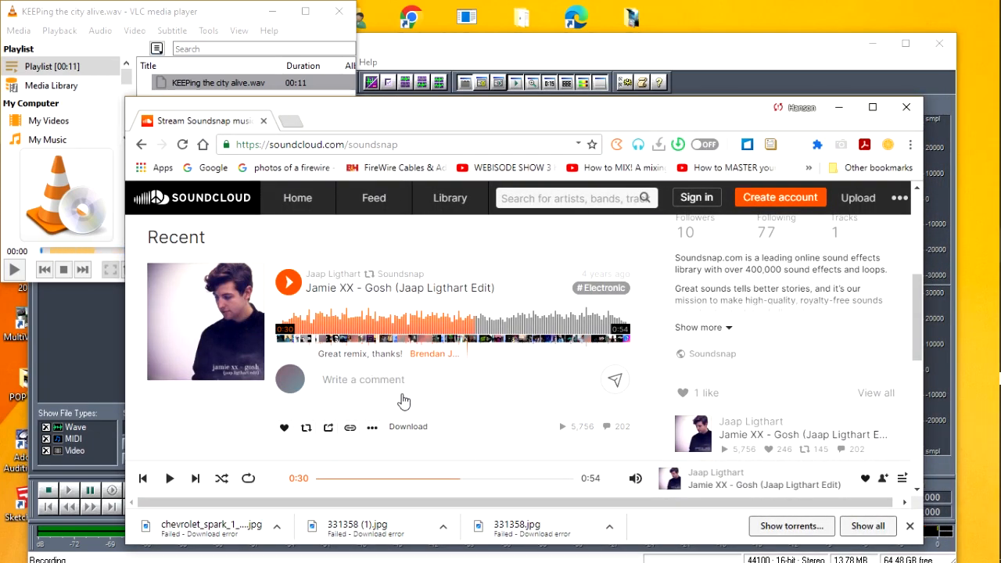
left_click(321, 480)
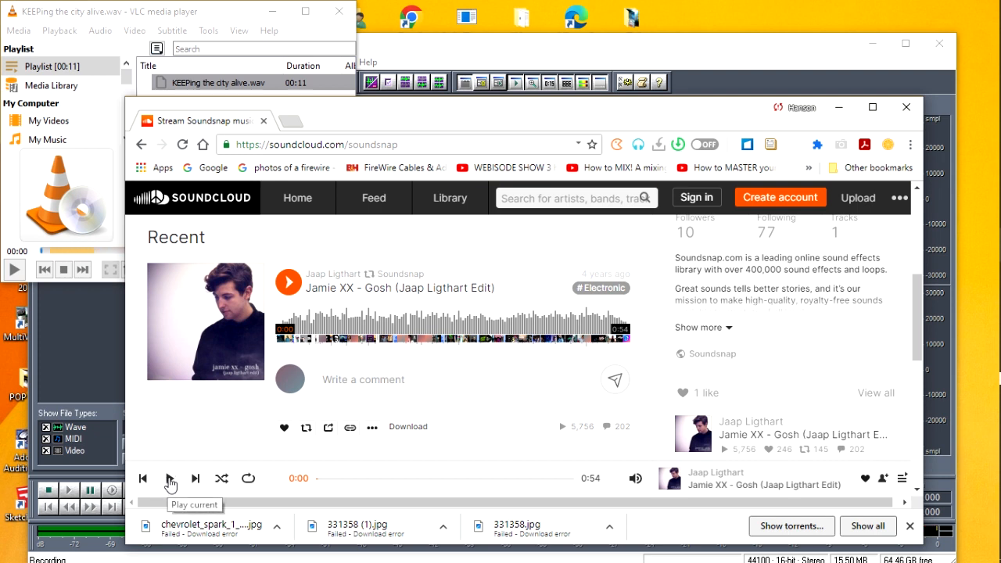
left_click(169, 479)
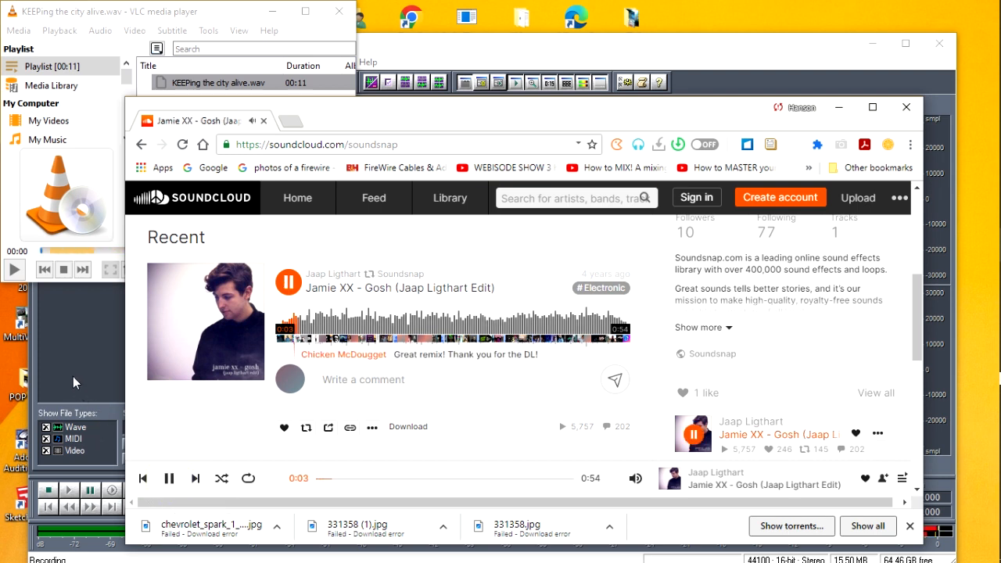
left_click(46, 357)
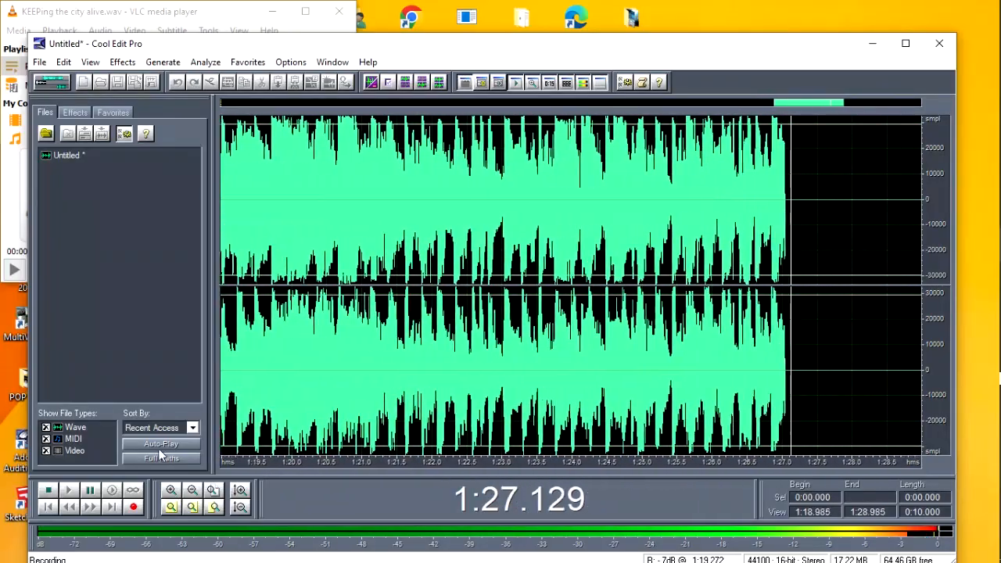
Pause the SoundCloud track in the browser and stop the recording in Cool Edit Pro
mouse_move(988, 182)
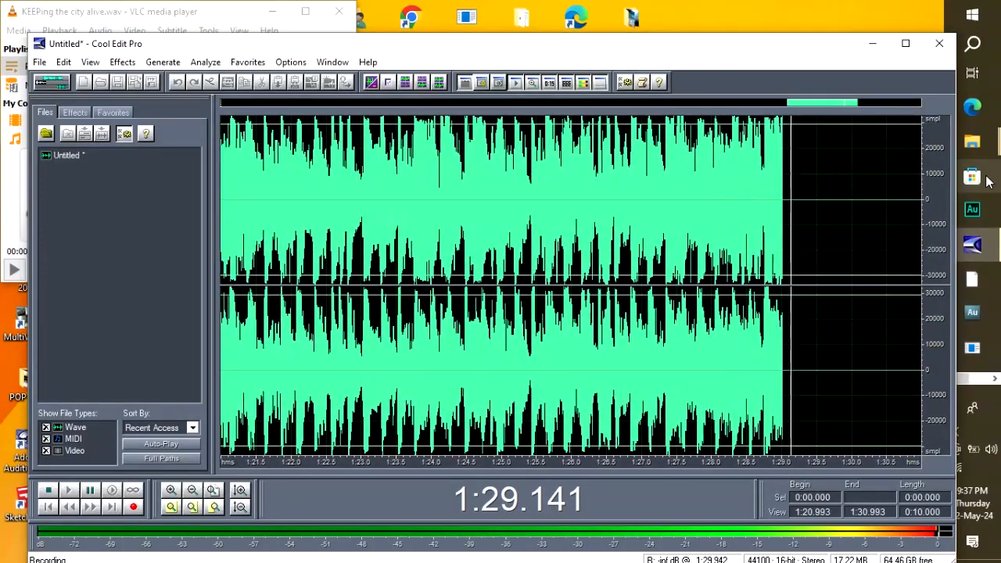
left_click(994, 380)
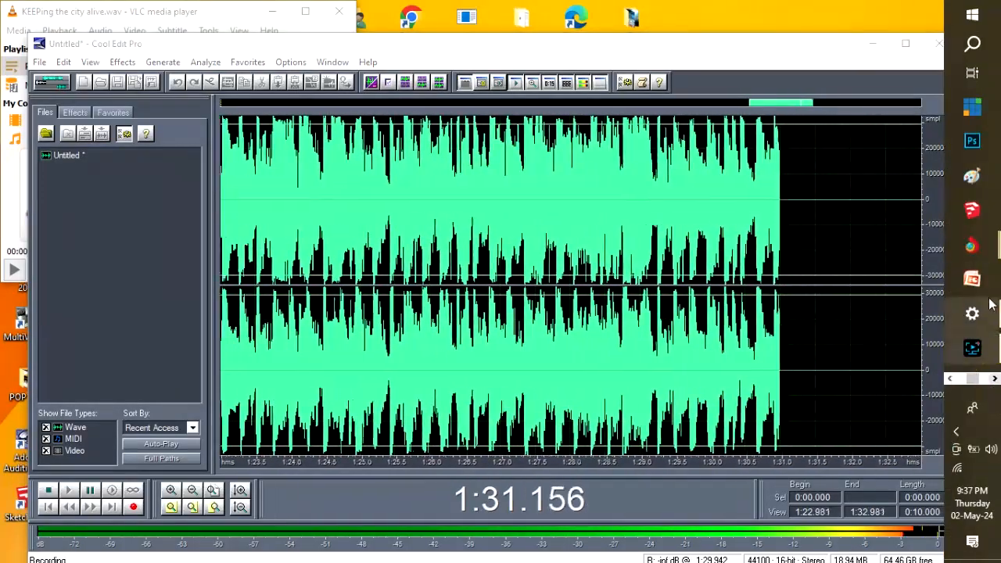
mouse_move(971, 245)
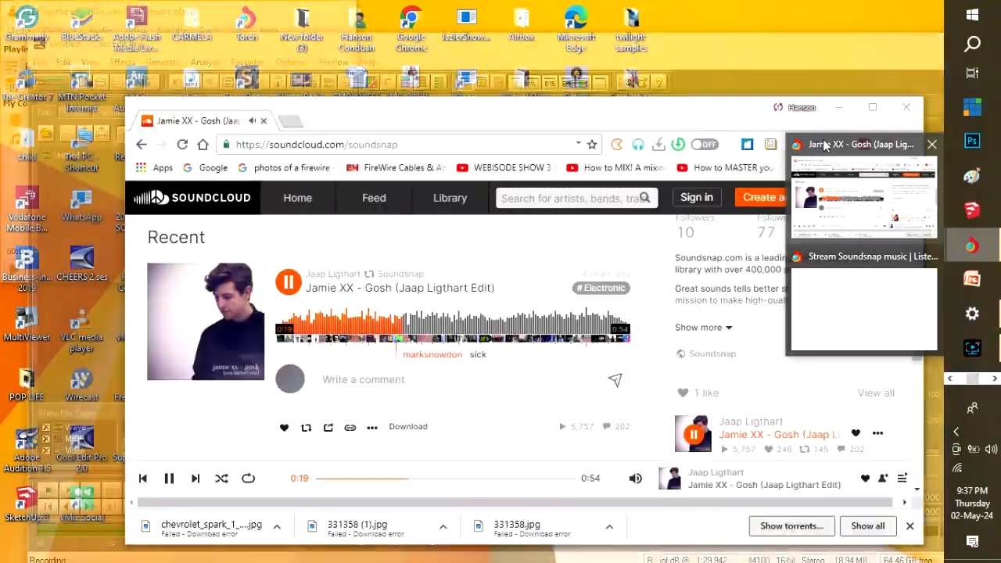
left_click(825, 145)
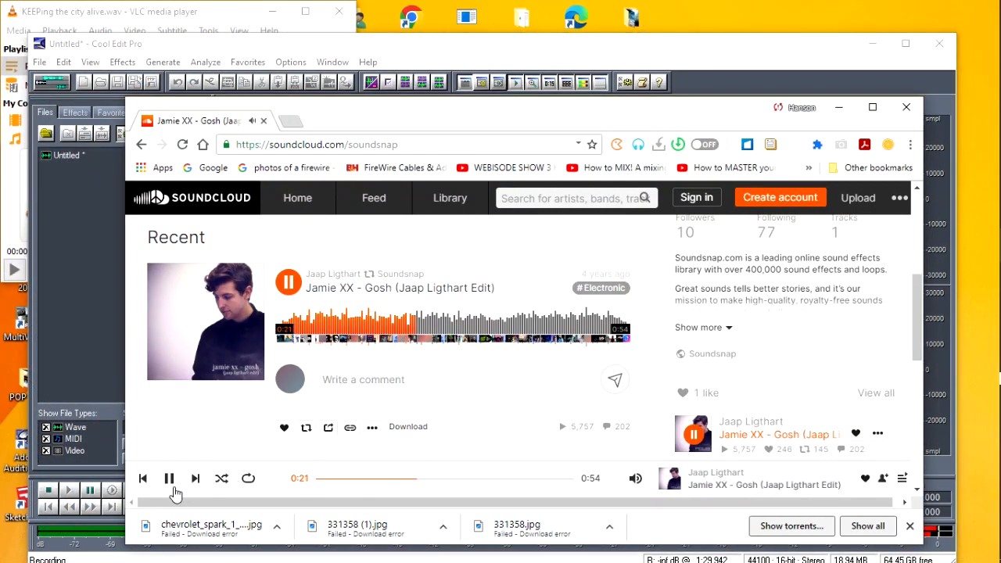
left_click(169, 479)
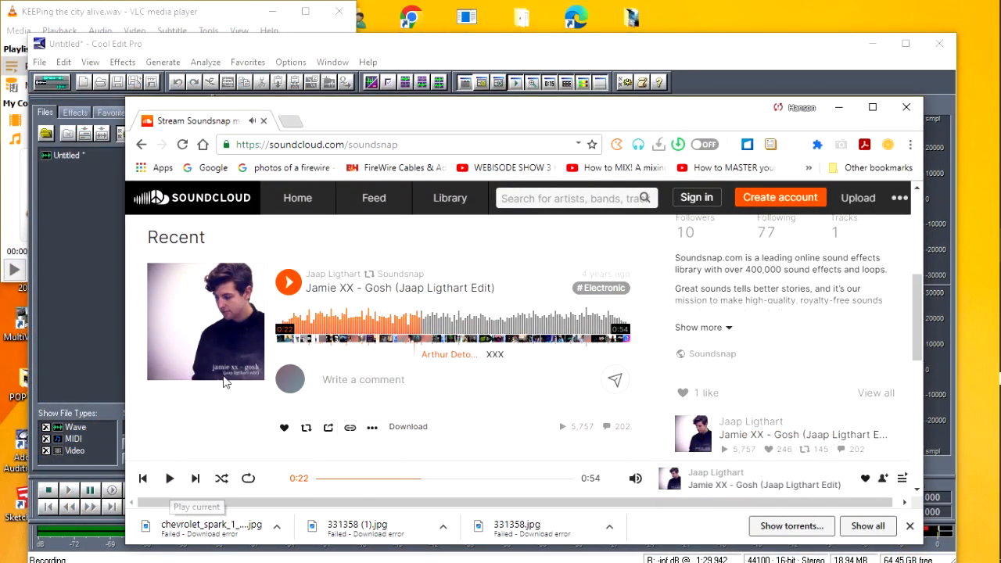
left_click(467, 17)
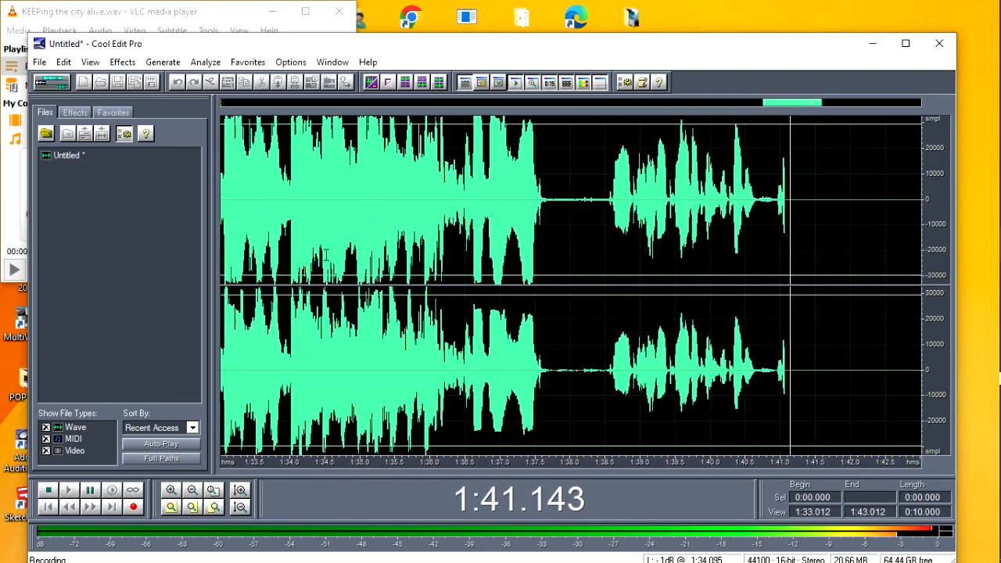
left_click(47, 492)
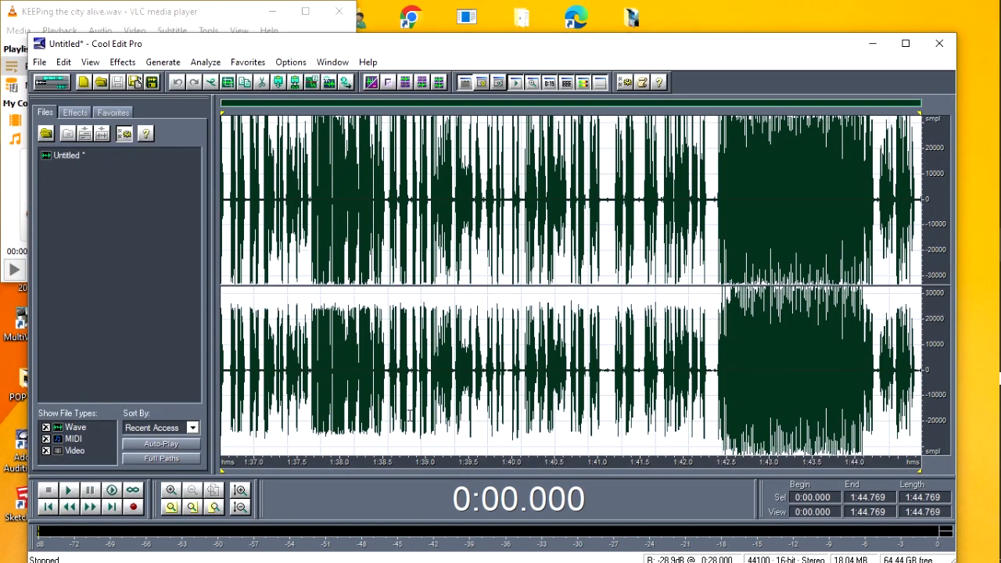
Place the playback cursor about 1 second into the recorded waveform and play the recording back
left_click(476, 271)
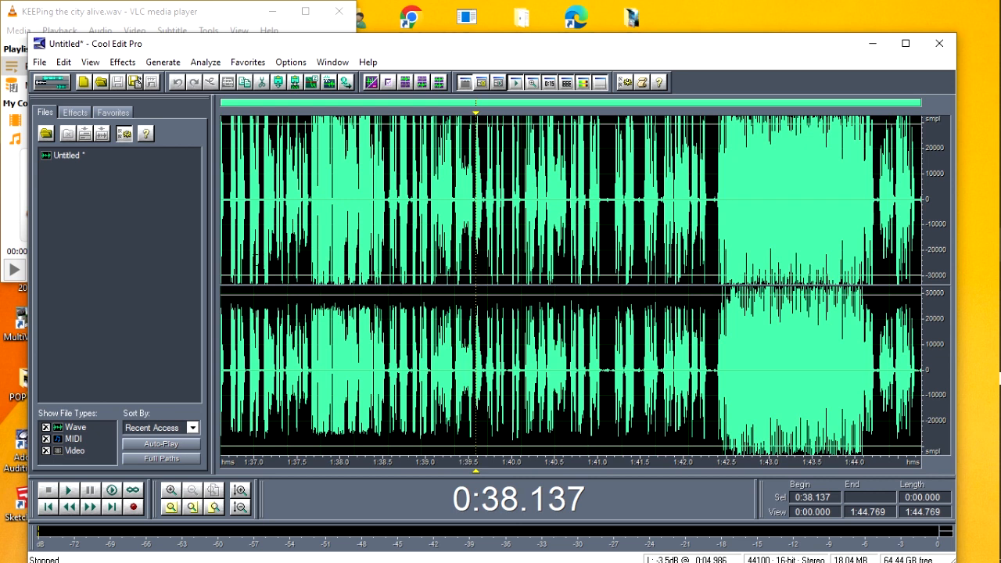
left_click(224, 270)
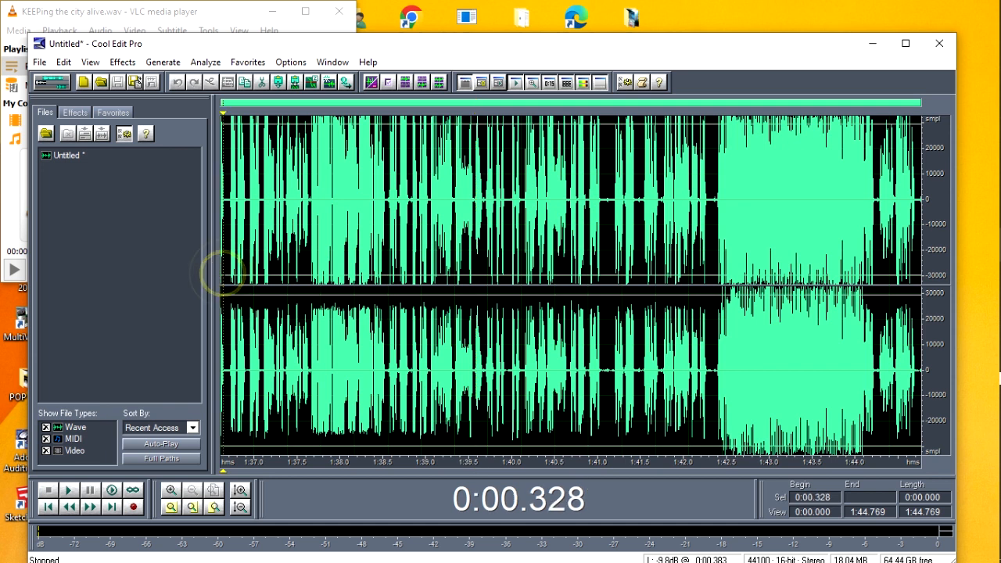
left_click(228, 271)
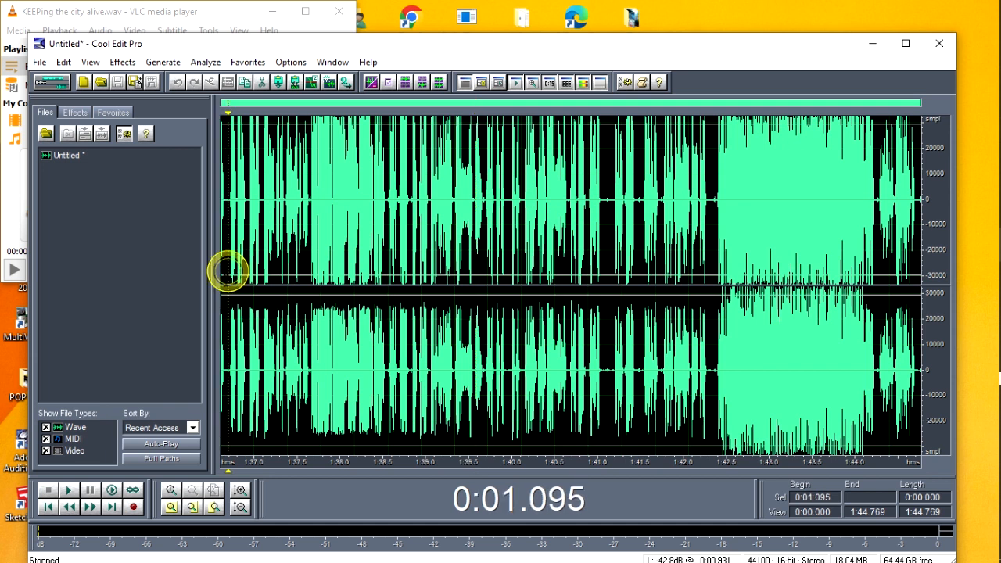
left_click(69, 490)
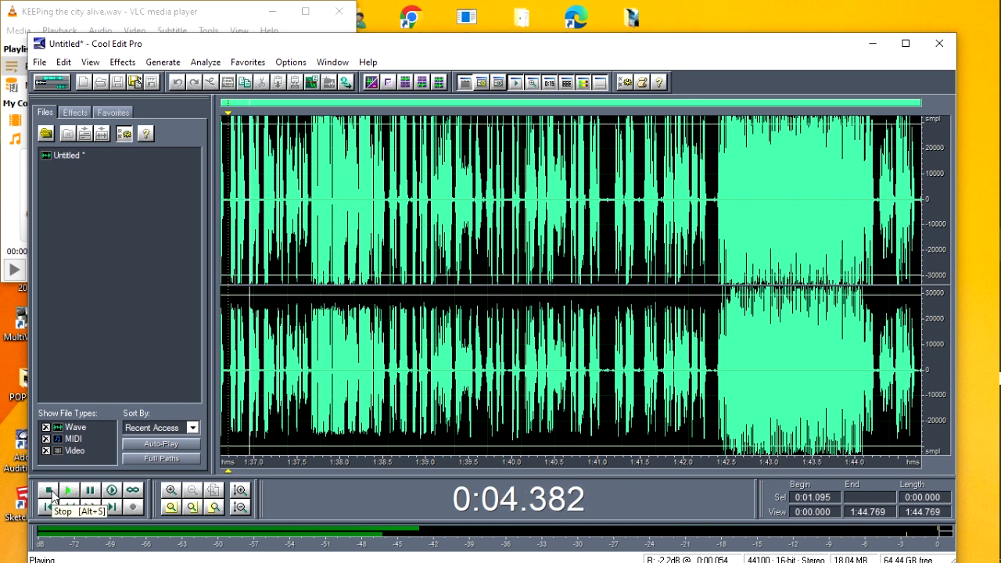
Stop the playback and delete the first 13.26 seconds of the recorded waveform
left_click(51, 493)
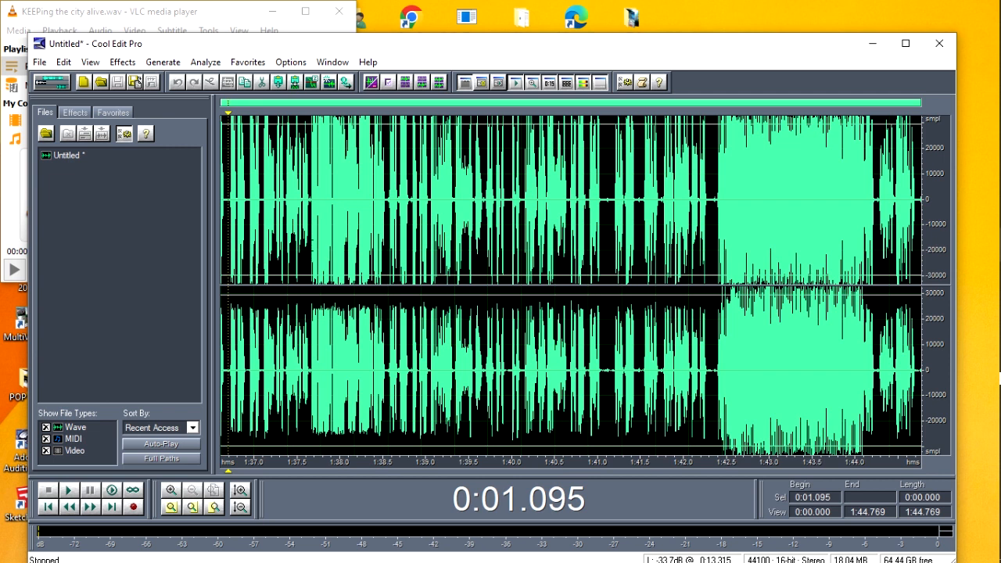
left_click_drag(309, 245, 201, 263)
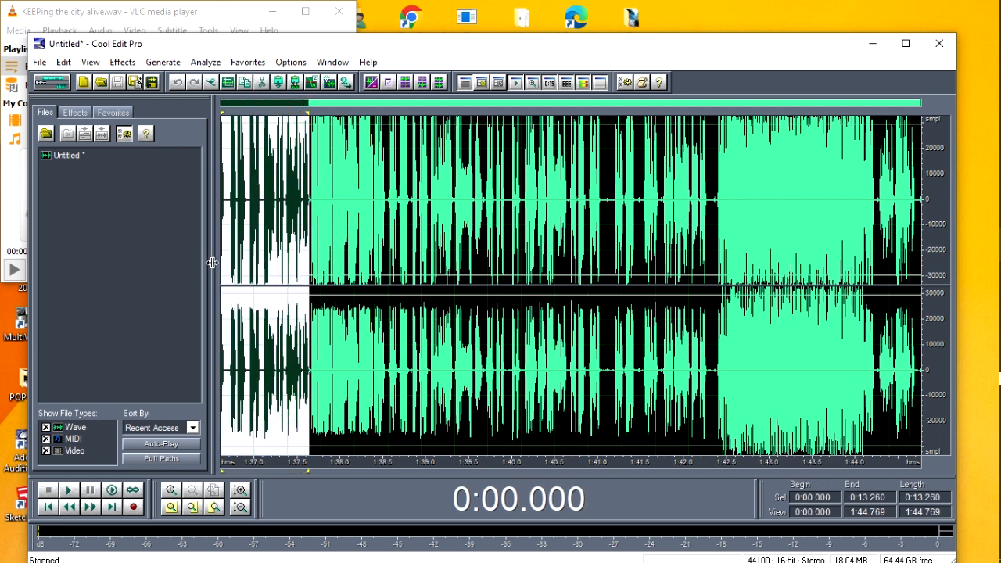
key("Delete")
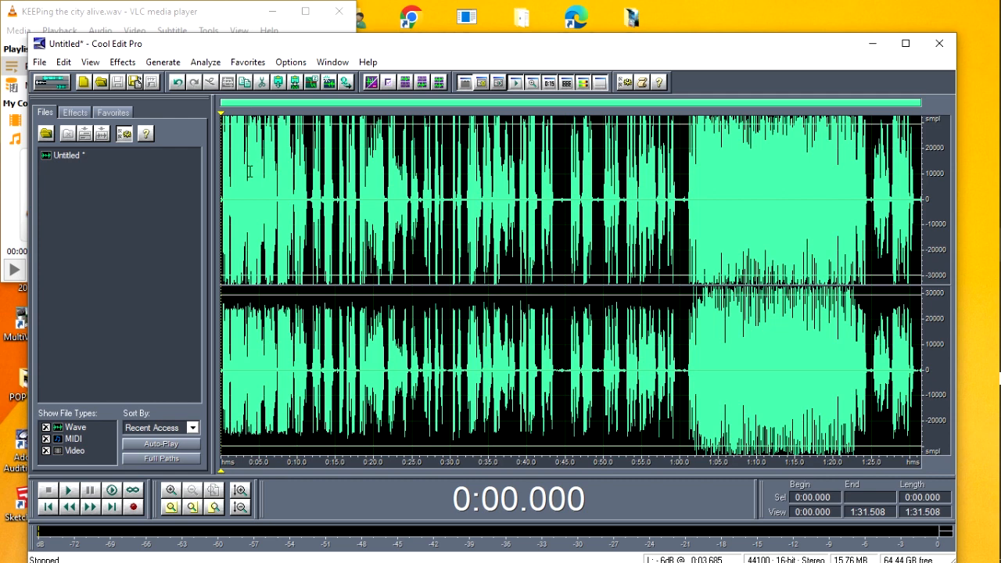
Undo the deletion of the opening section, and redo it
left_click(62, 63)
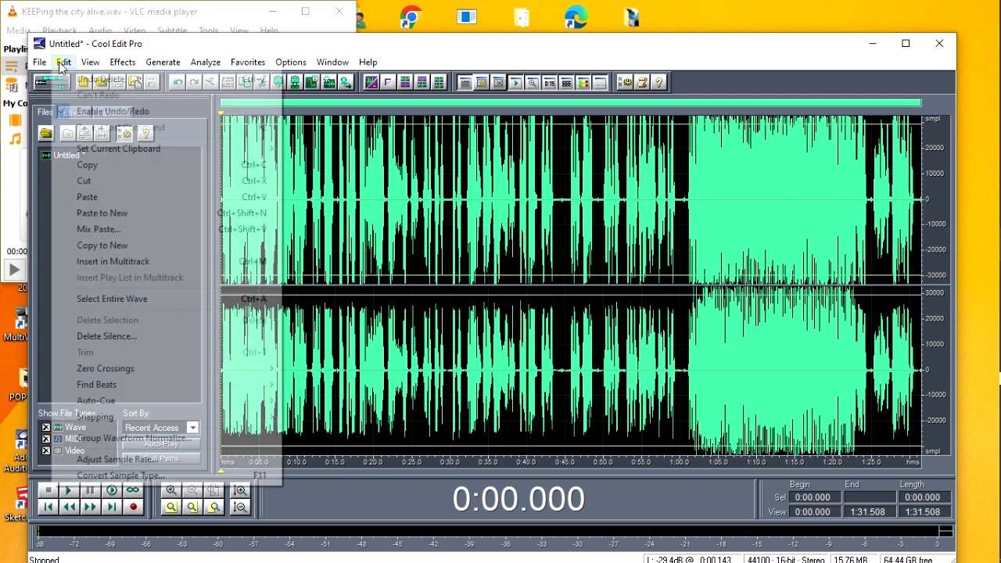
left_click(102, 81)
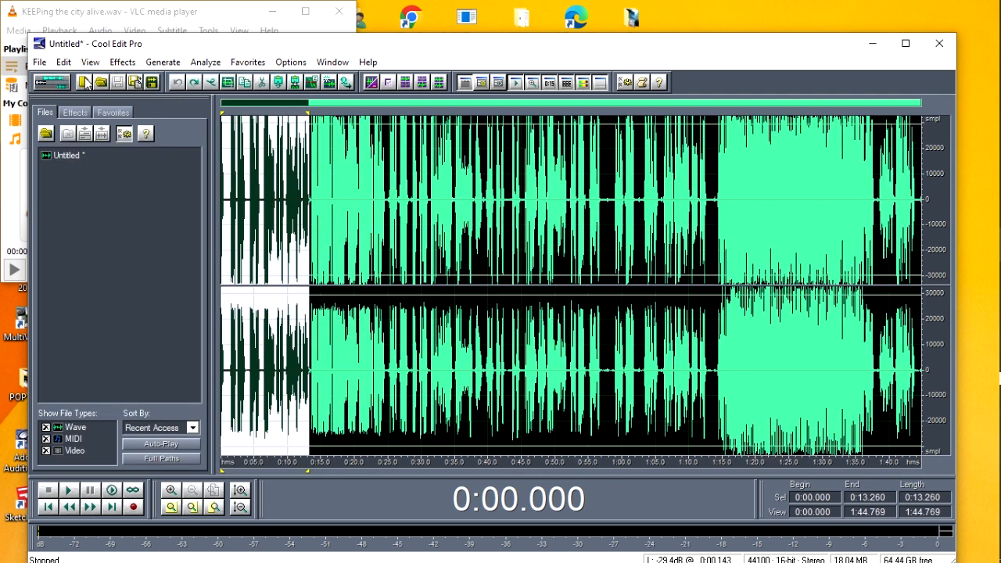
left_click(65, 63)
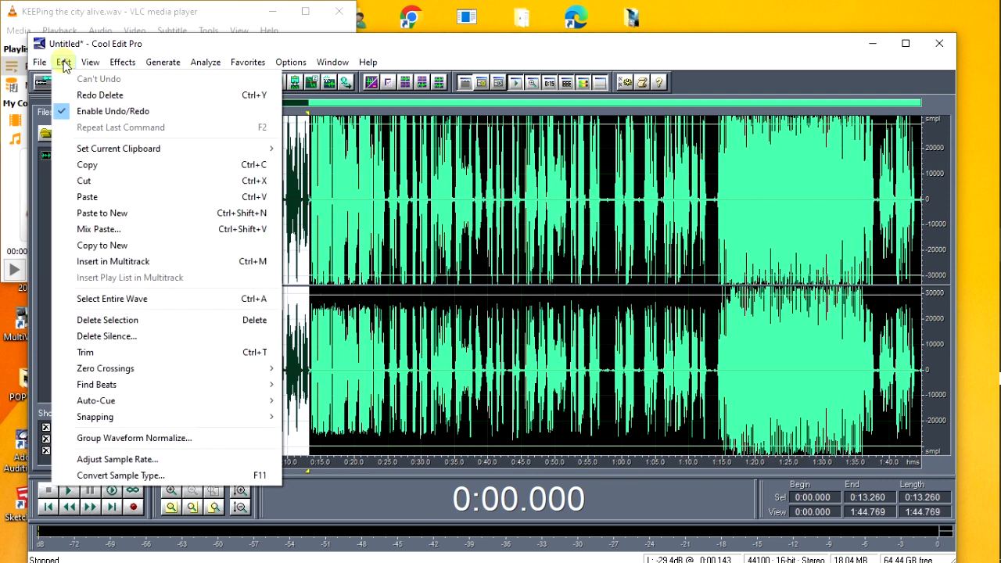
left_click(97, 97)
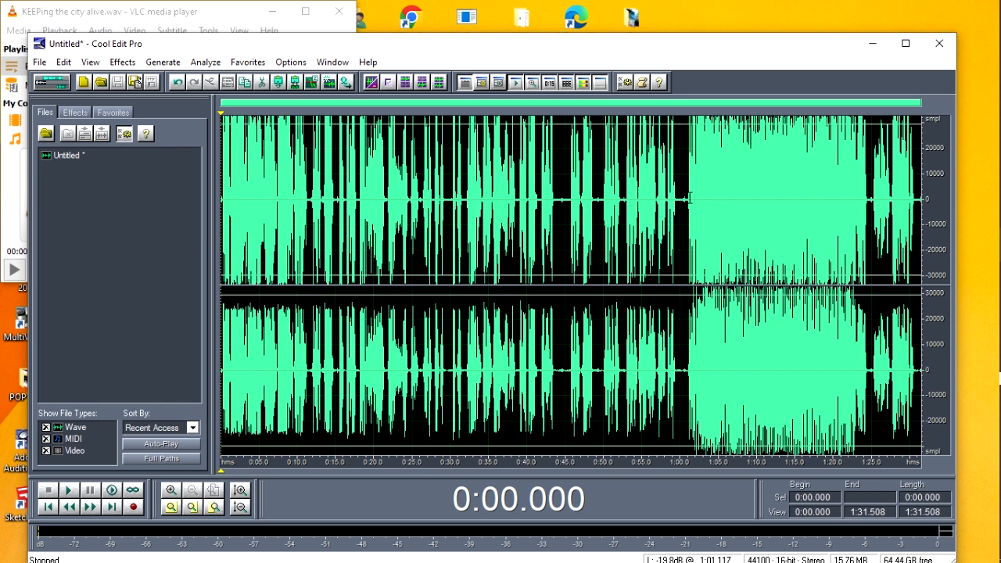
Trim the recording to its music section by deleting about the first 1:00.782 and the closing speech of about 7.1 seconds
left_click_drag(686, 197, 216, 270)
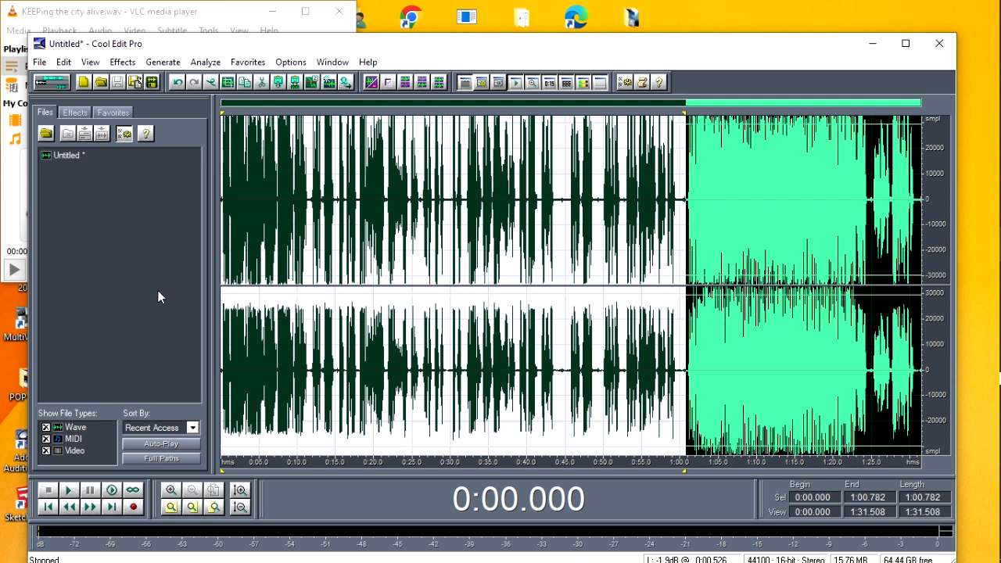
key("Delete")
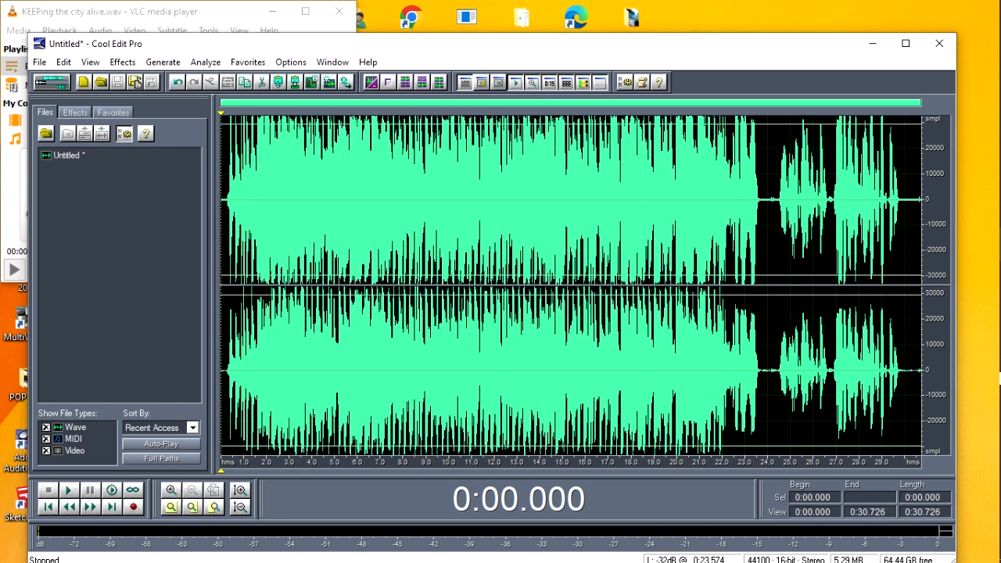
left_click(760, 212)
left_click_drag(760, 208, 931, 219)
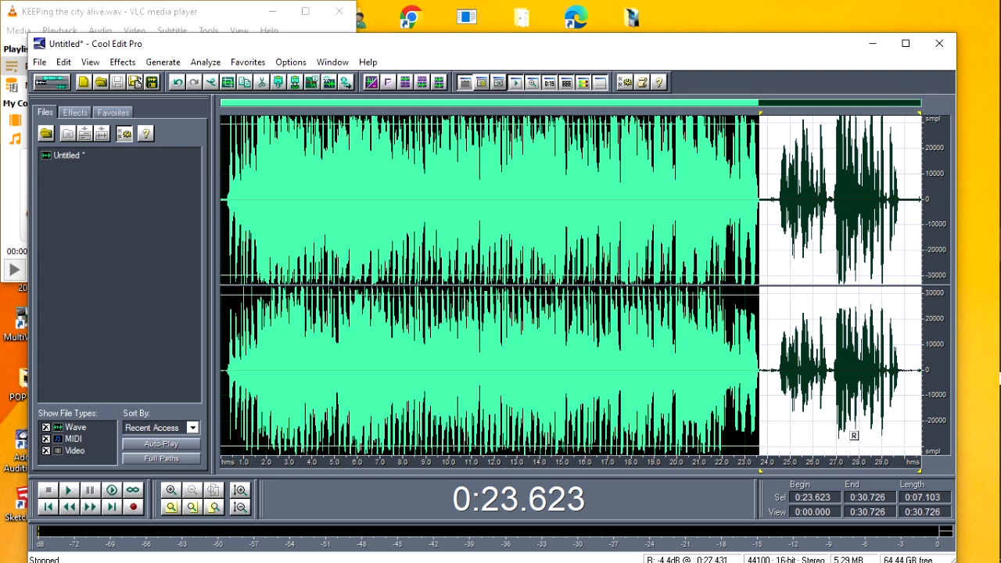
key("Delete")
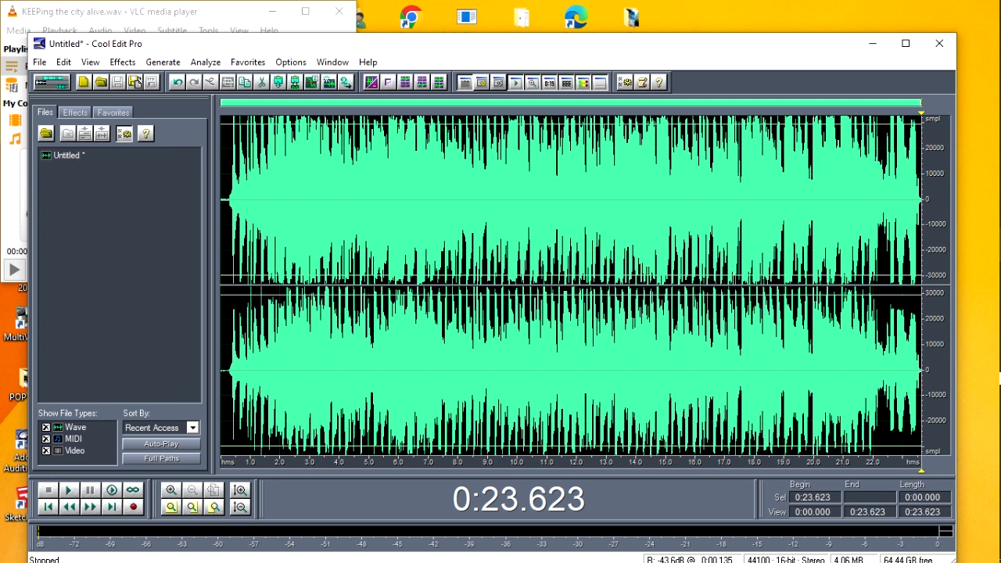
Play the trimmed waveform from near its start for about 12 seconds and stop it
left_click(224, 323)
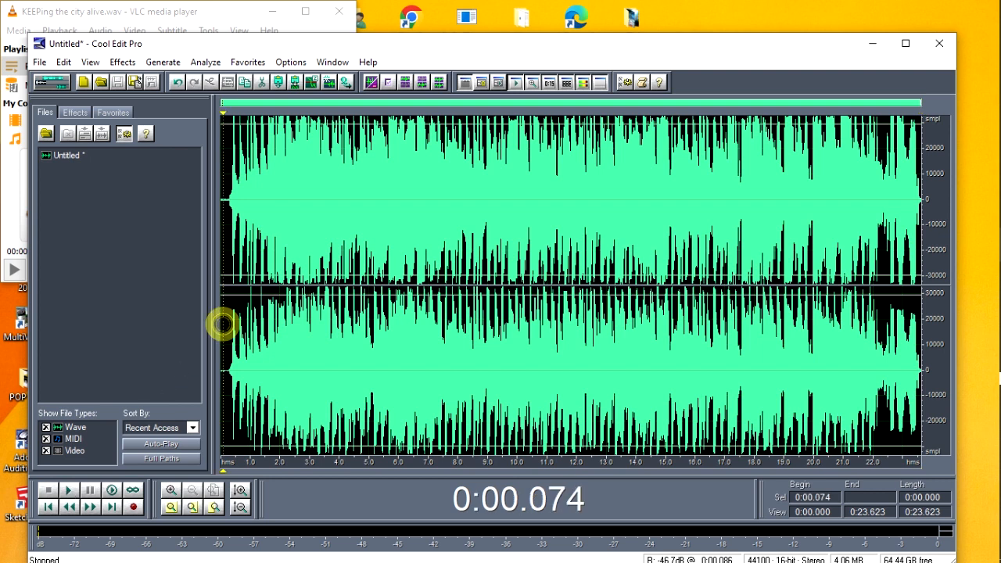
left_click(70, 491)
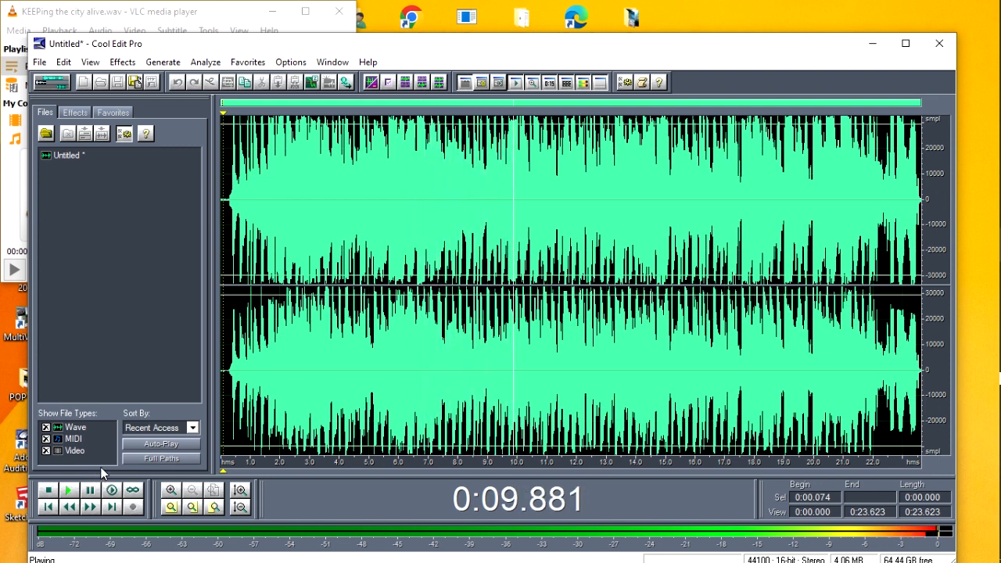
left_click(48, 491)
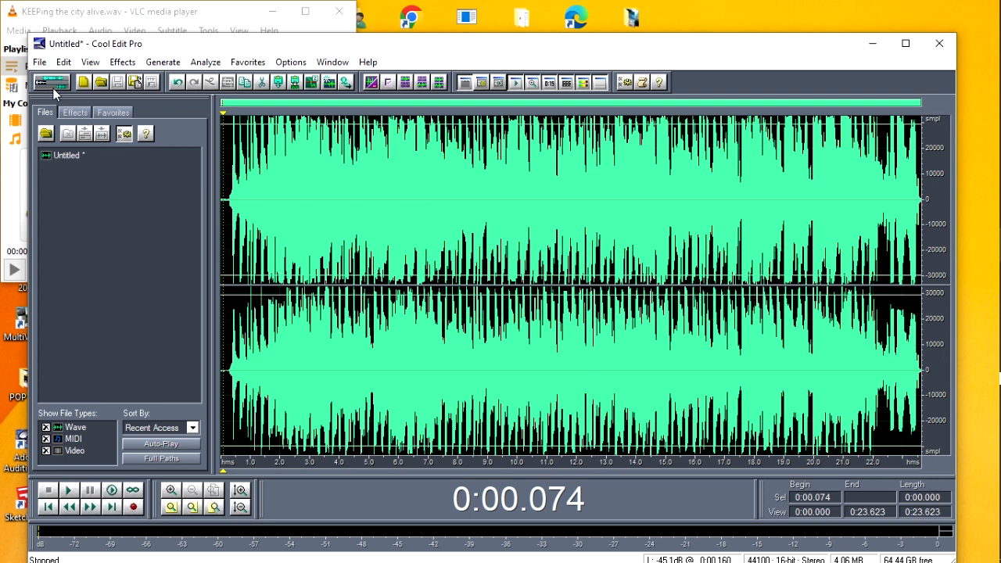
Start saving the waveform under a new name, with the Desktop as destination and AUDIO REC as the file name
left_click(39, 63)
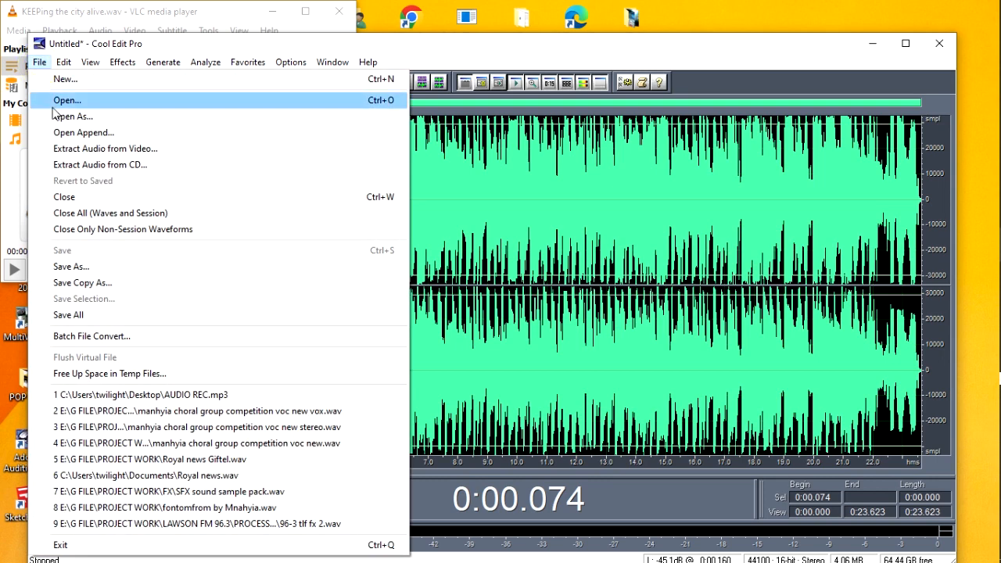
left_click(82, 268)
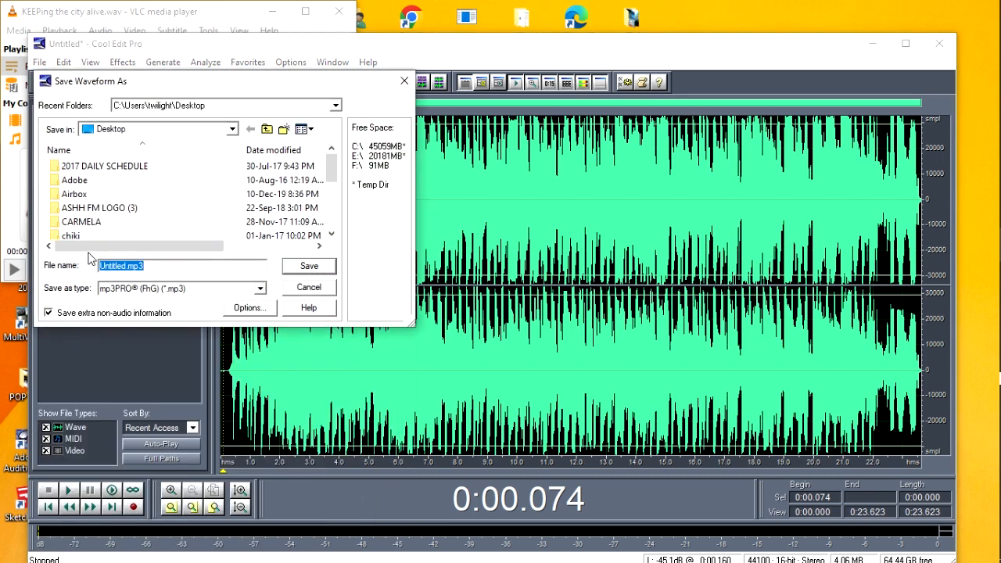
left_click(233, 132)
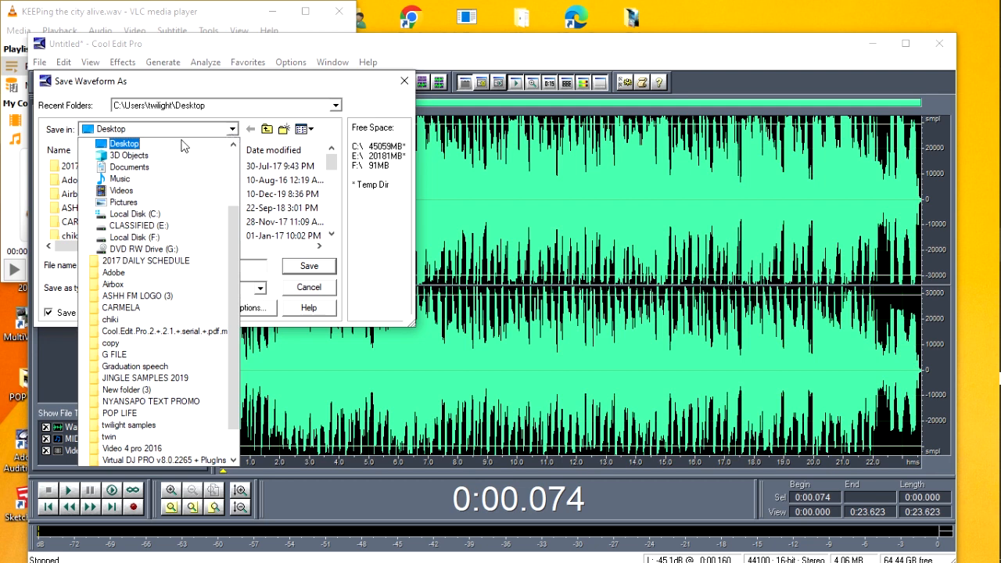
left_click(182, 146)
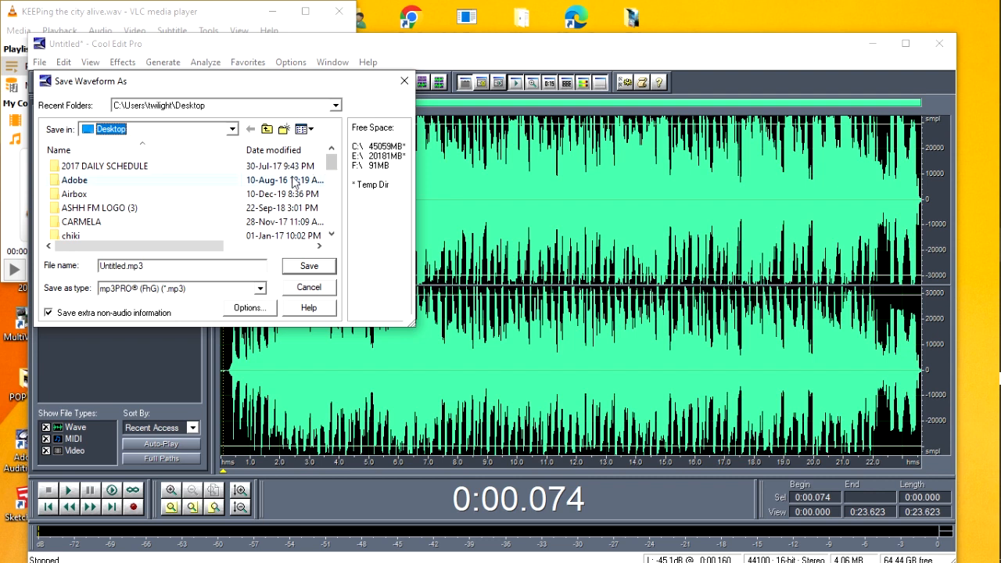
double_click(126, 267)
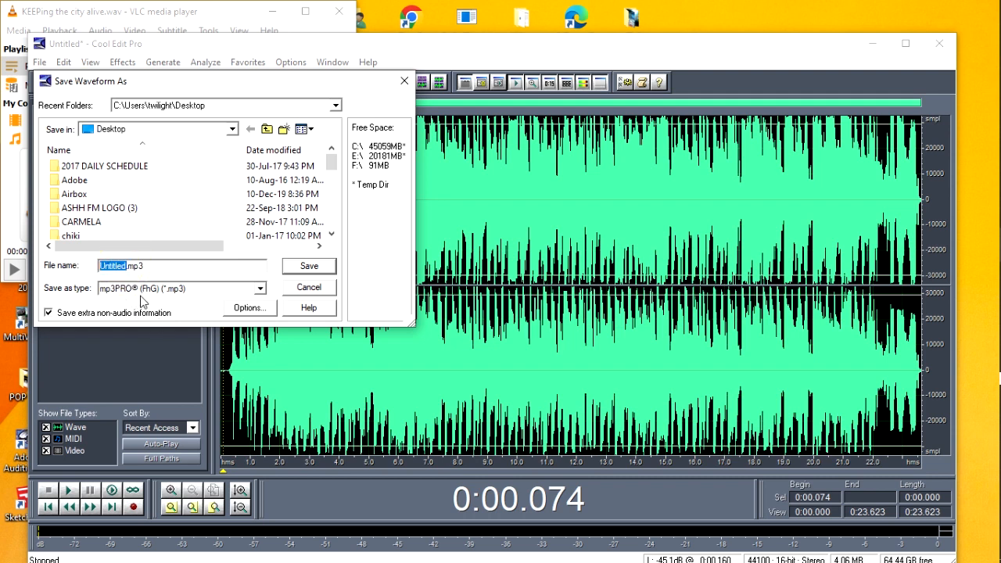
type("AUDIO REC")
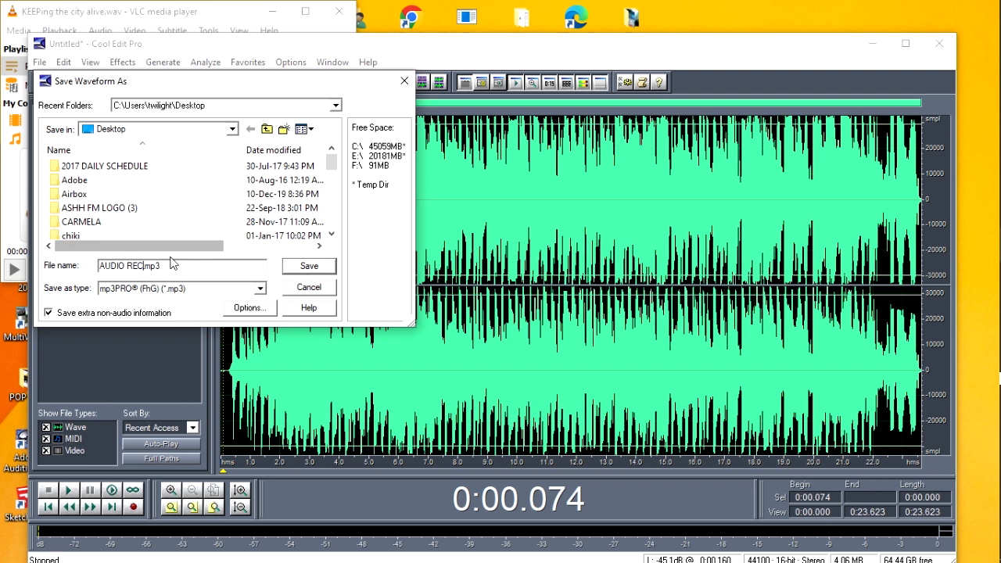
Set the save format to Windows PCM (*.wav) and review the other available formats
left_click(260, 288)
left_click(329, 171)
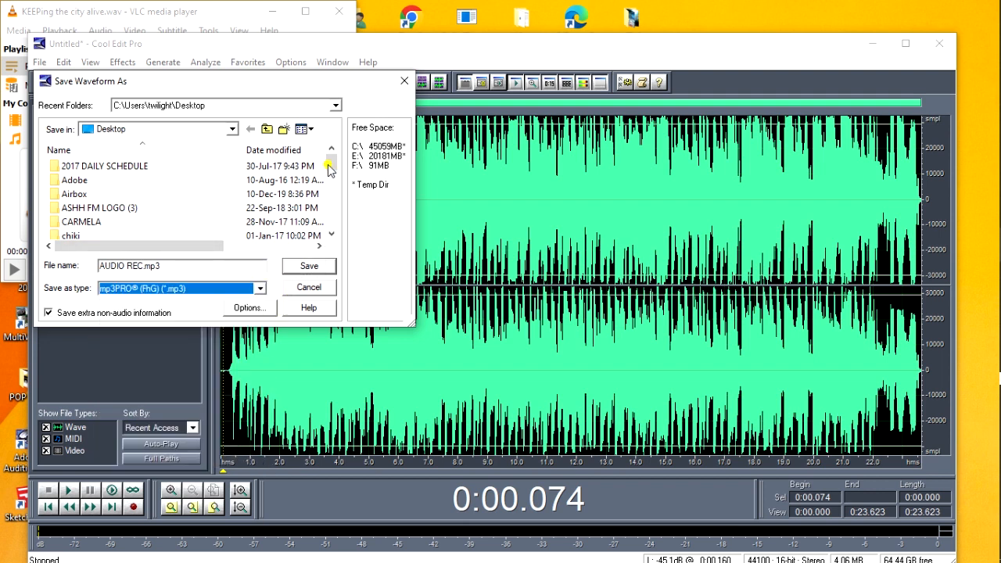
left_click_drag(329, 171, 334, 187)
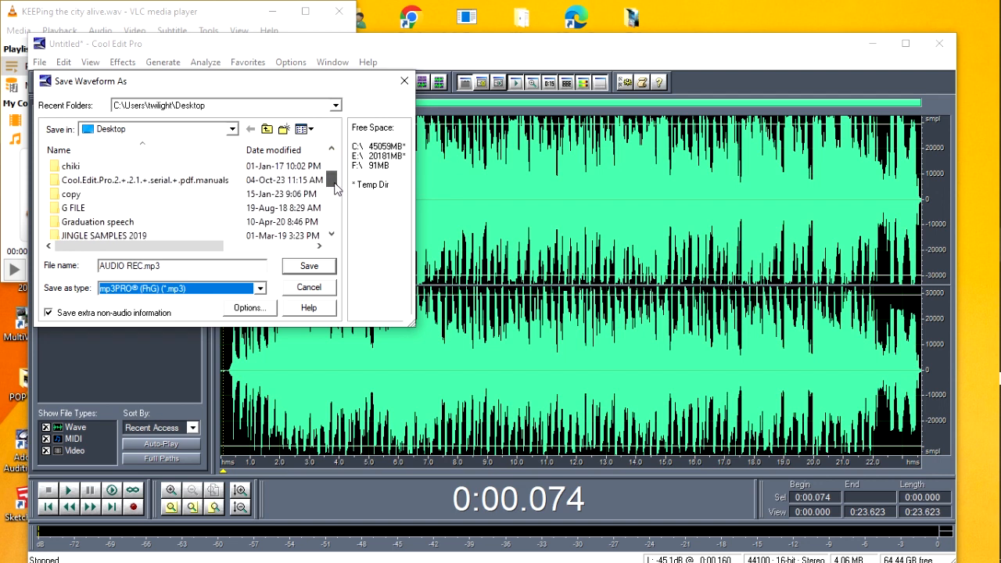
left_click_drag(334, 184, 335, 184)
left_click(259, 289)
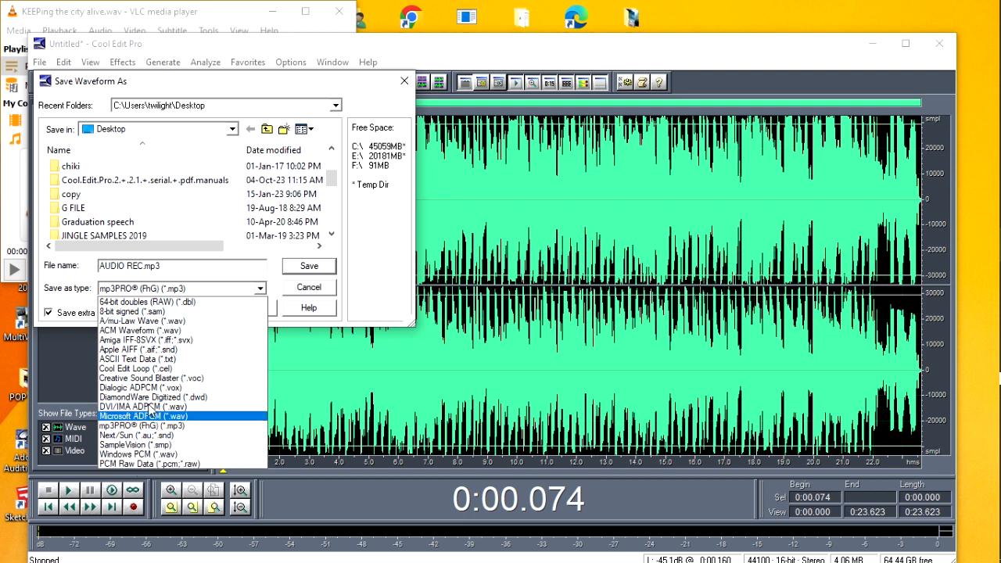
left_click(148, 456)
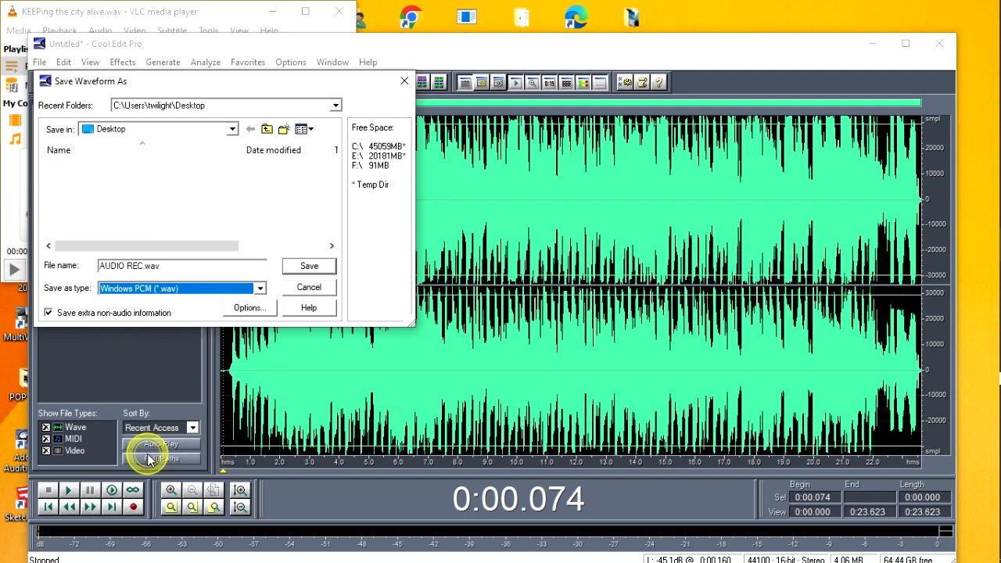
left_click(260, 289)
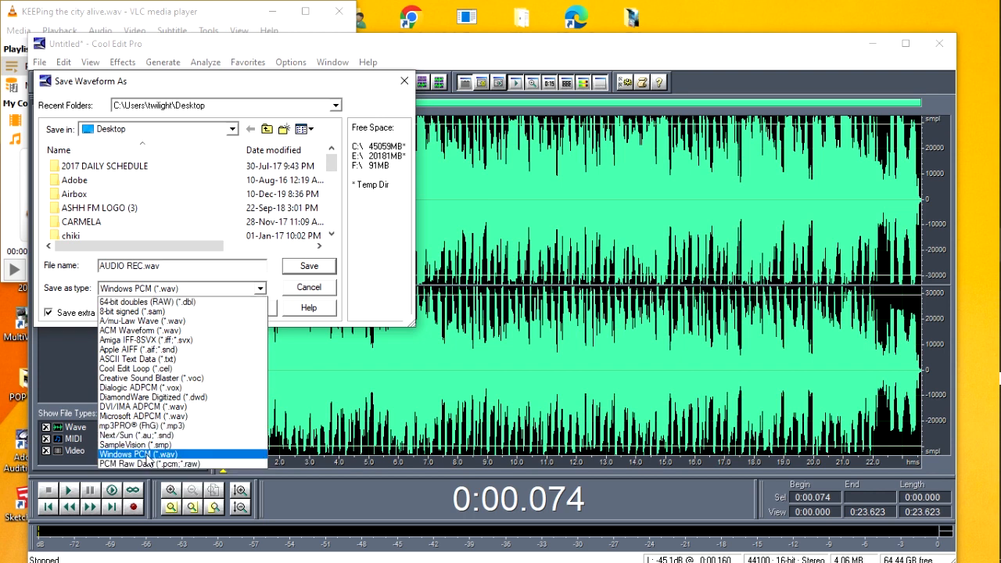
left_click(89, 273)
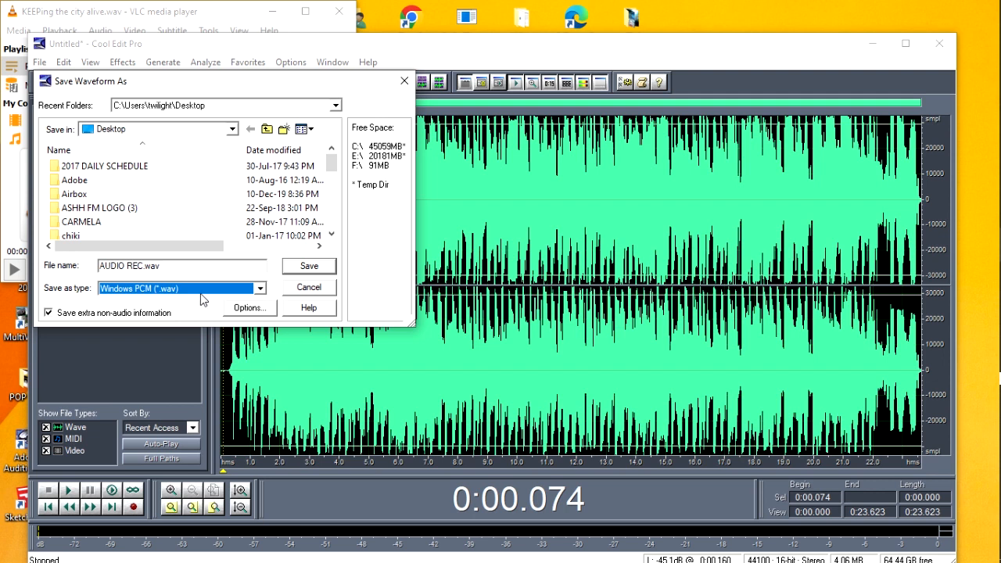
Set the save format to mp3PRO (FhG) (*.mp3) and save the file as AUDIO REC.mp3
left_click(260, 289)
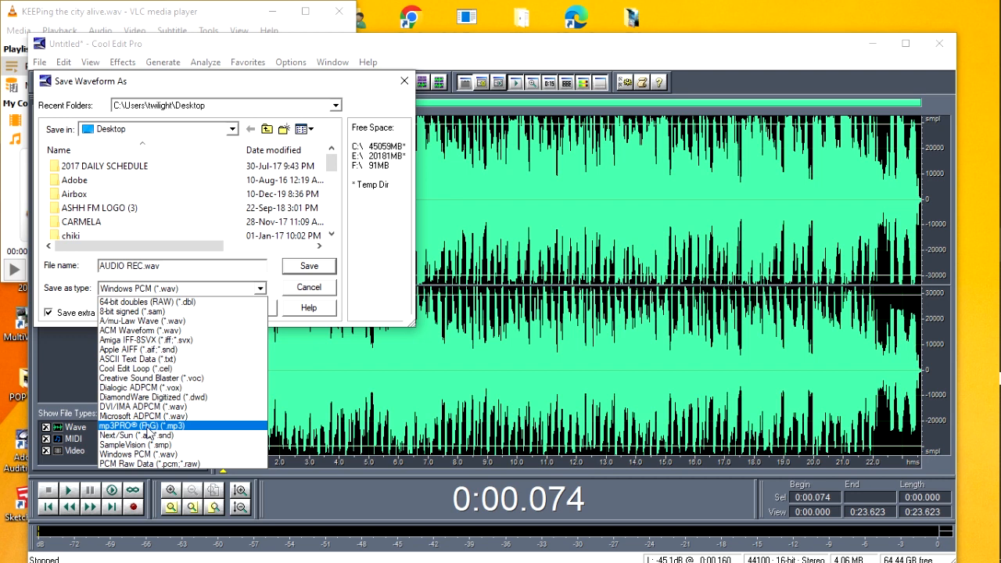
left_click(148, 426)
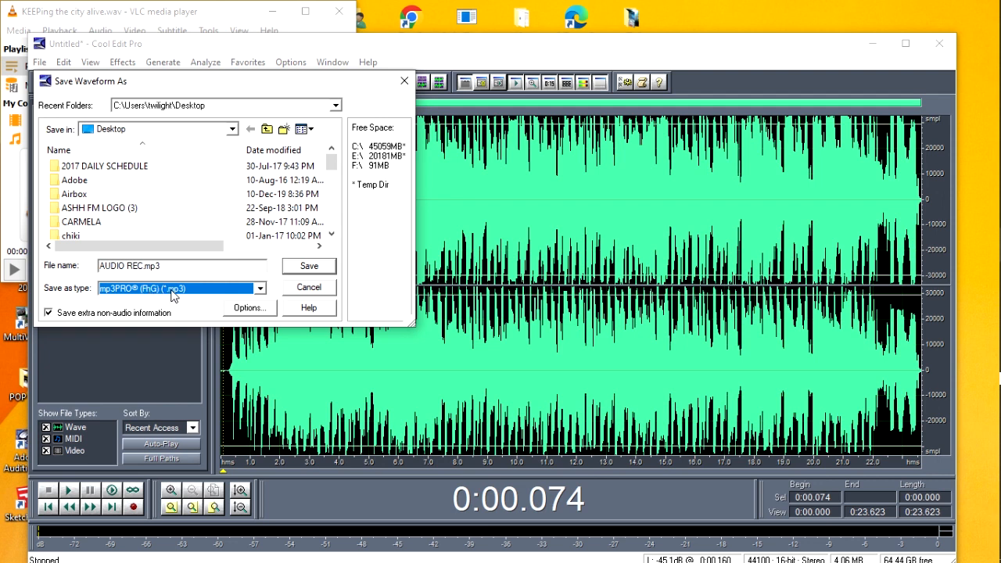
left_click(309, 267)
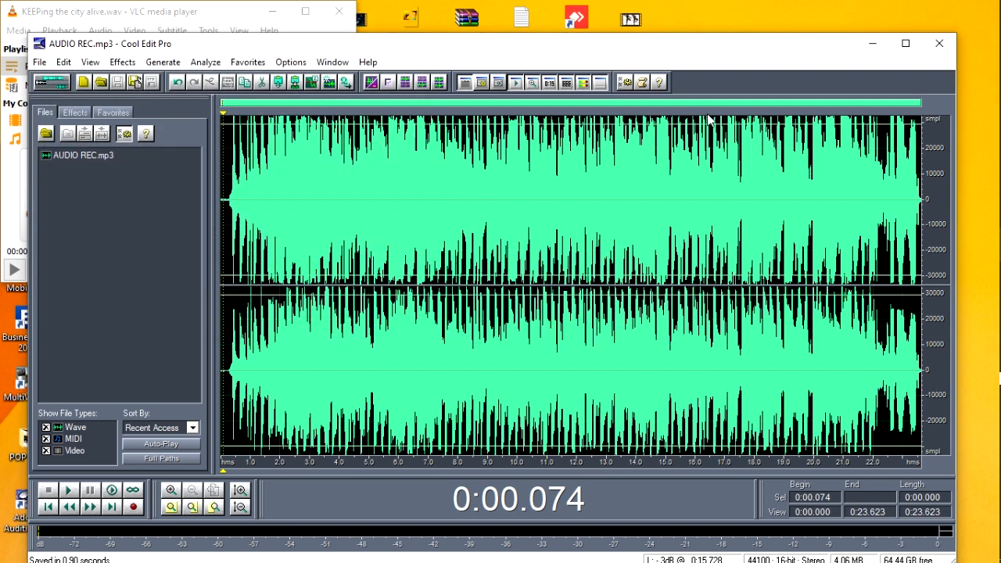
Minimize the Cool Edit Pro, browser and VLC windows, and play the saved AUDIO REC file from the desktop, pausing it after listening
left_click(871, 46)
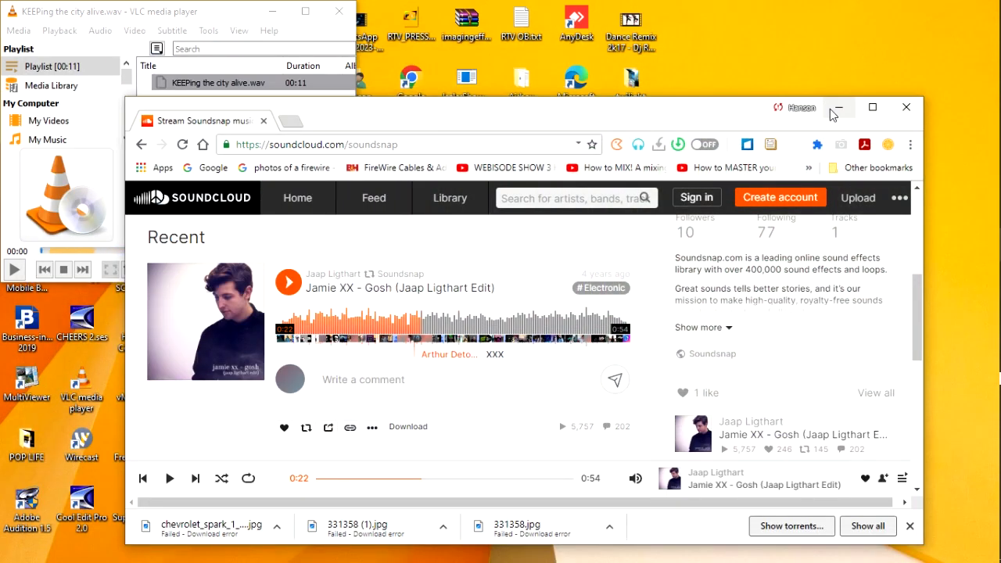
left_click(826, 110)
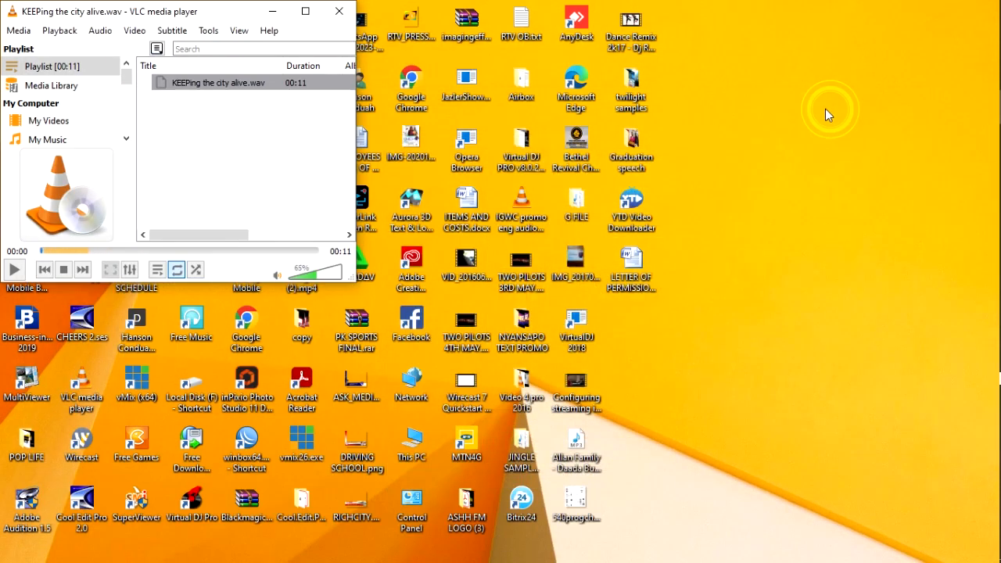
left_click(271, 14)
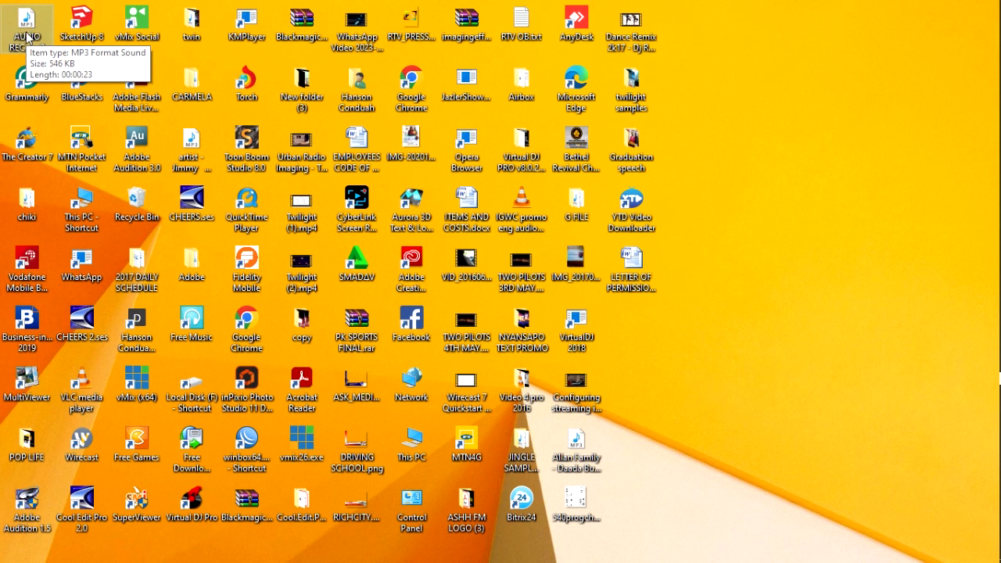
double_click(23, 36)
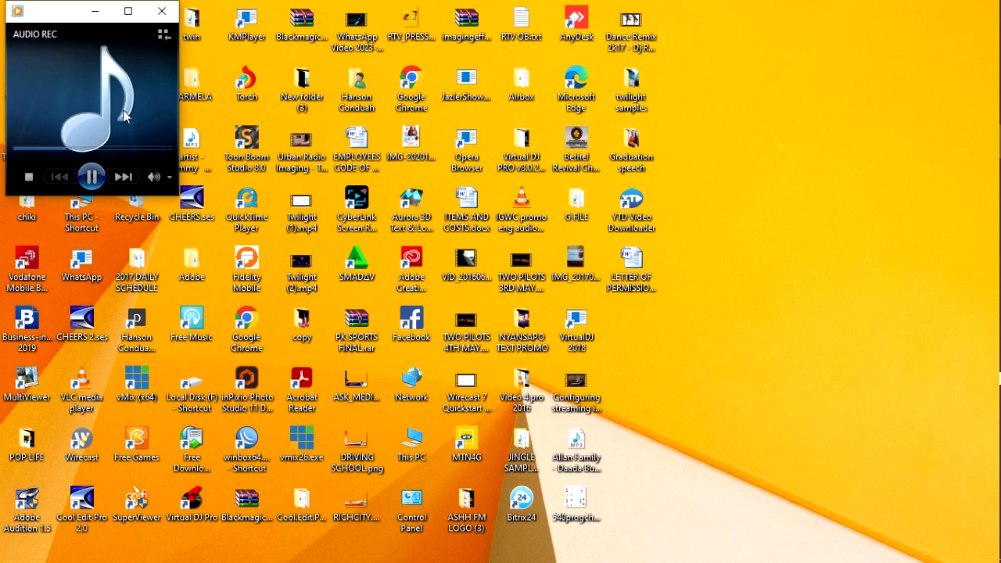
left_click(92, 178)
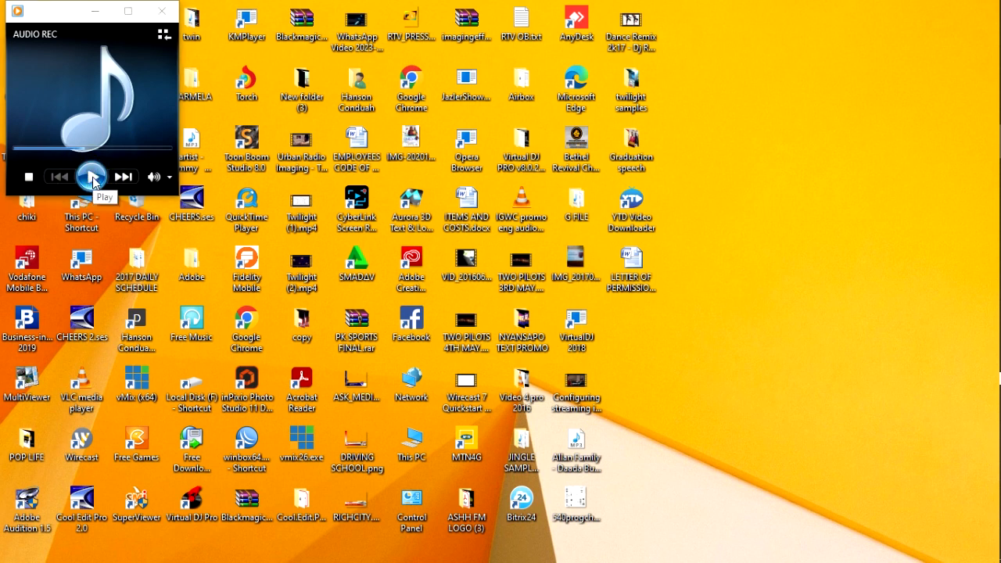